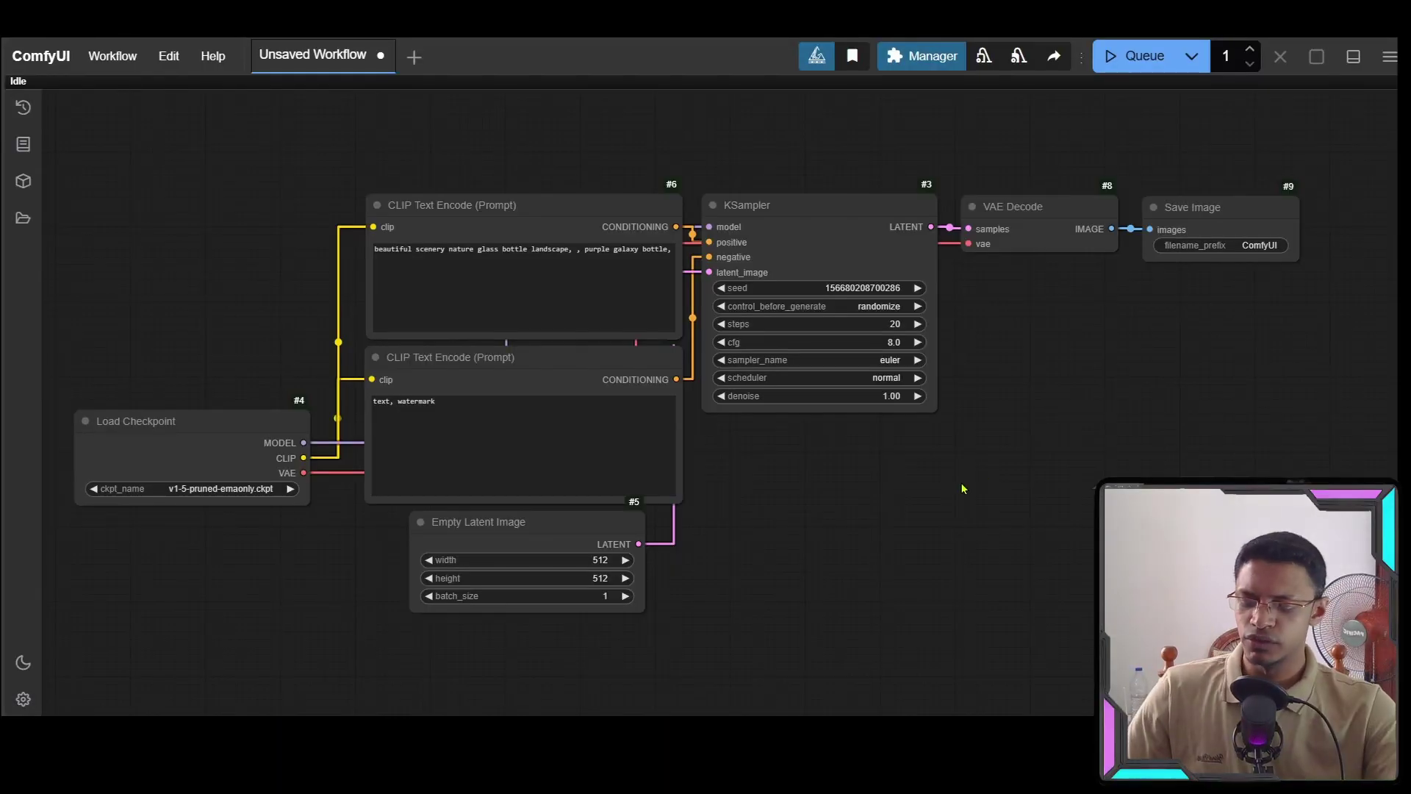
Browse the Custom Nodes Manager's list of 1,793 custom nodes, then close it
left_click(963, 488)
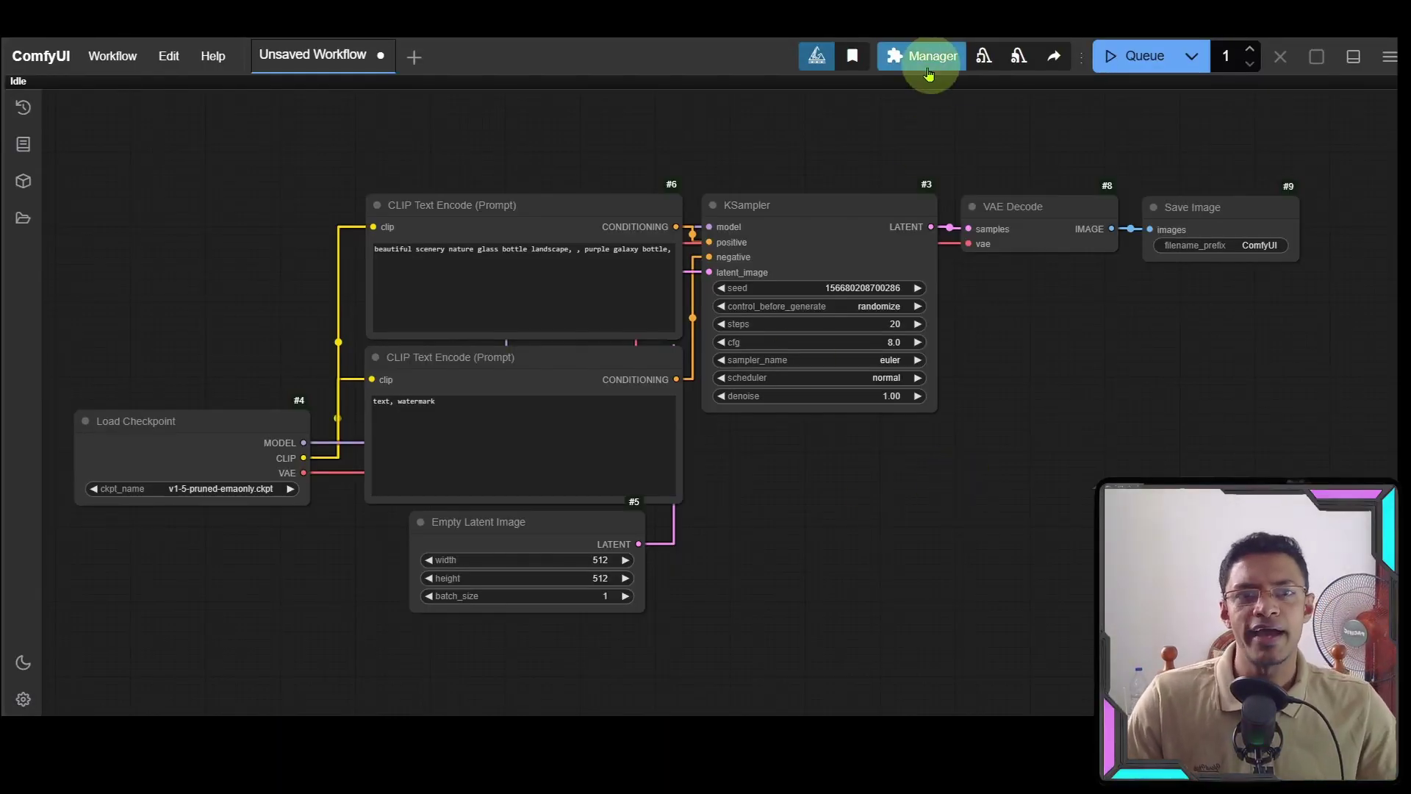
left_click(920, 70)
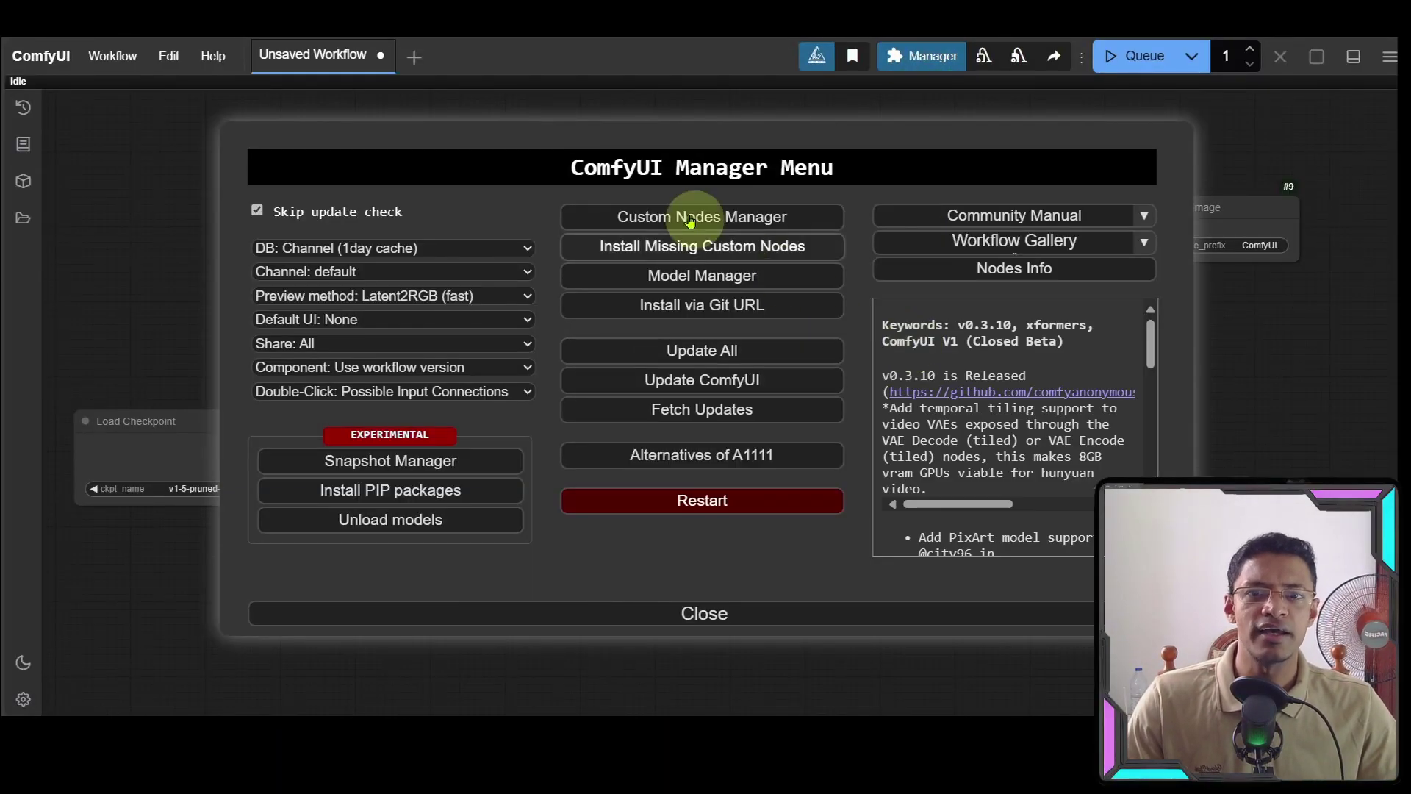
left_click(776, 221)
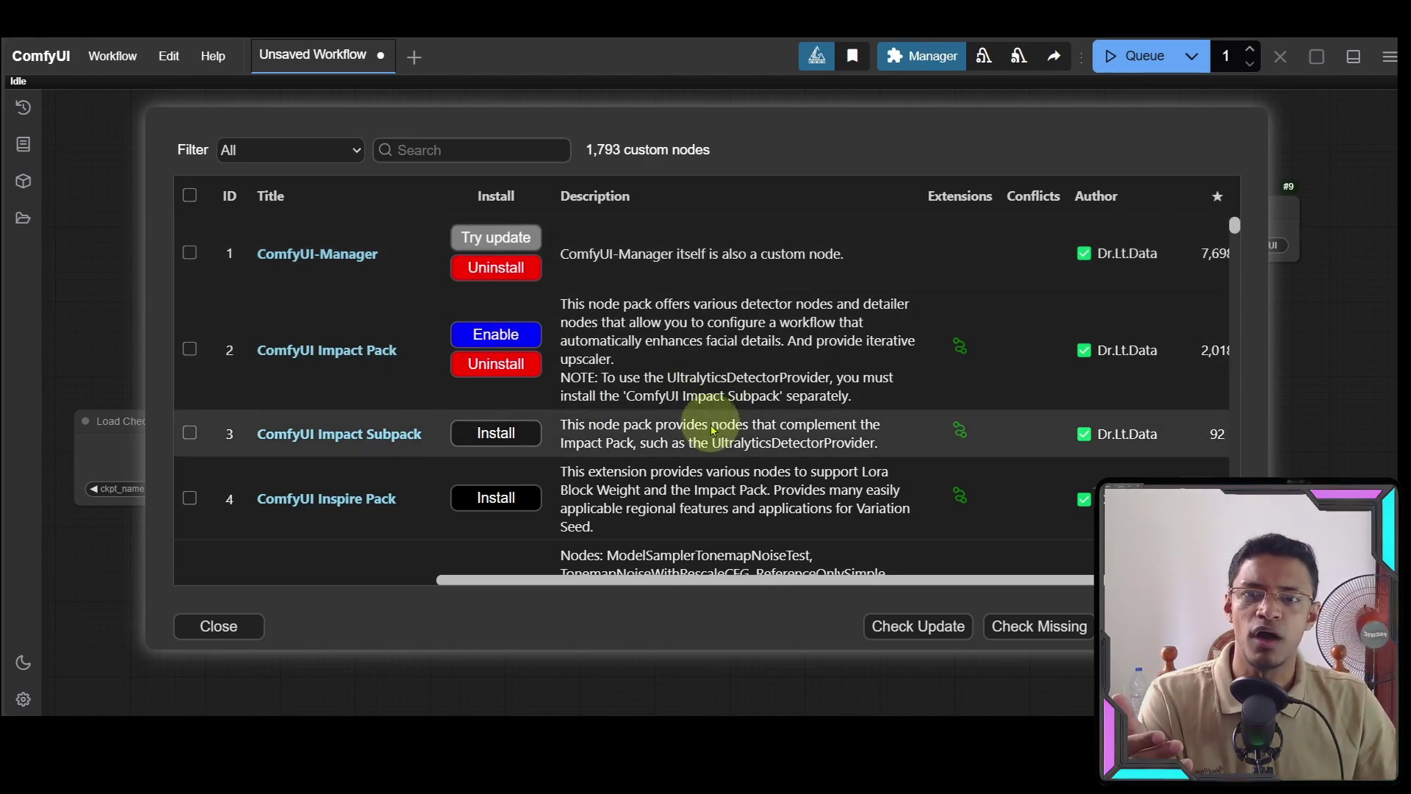
scroll(918, 436, "down", 5)
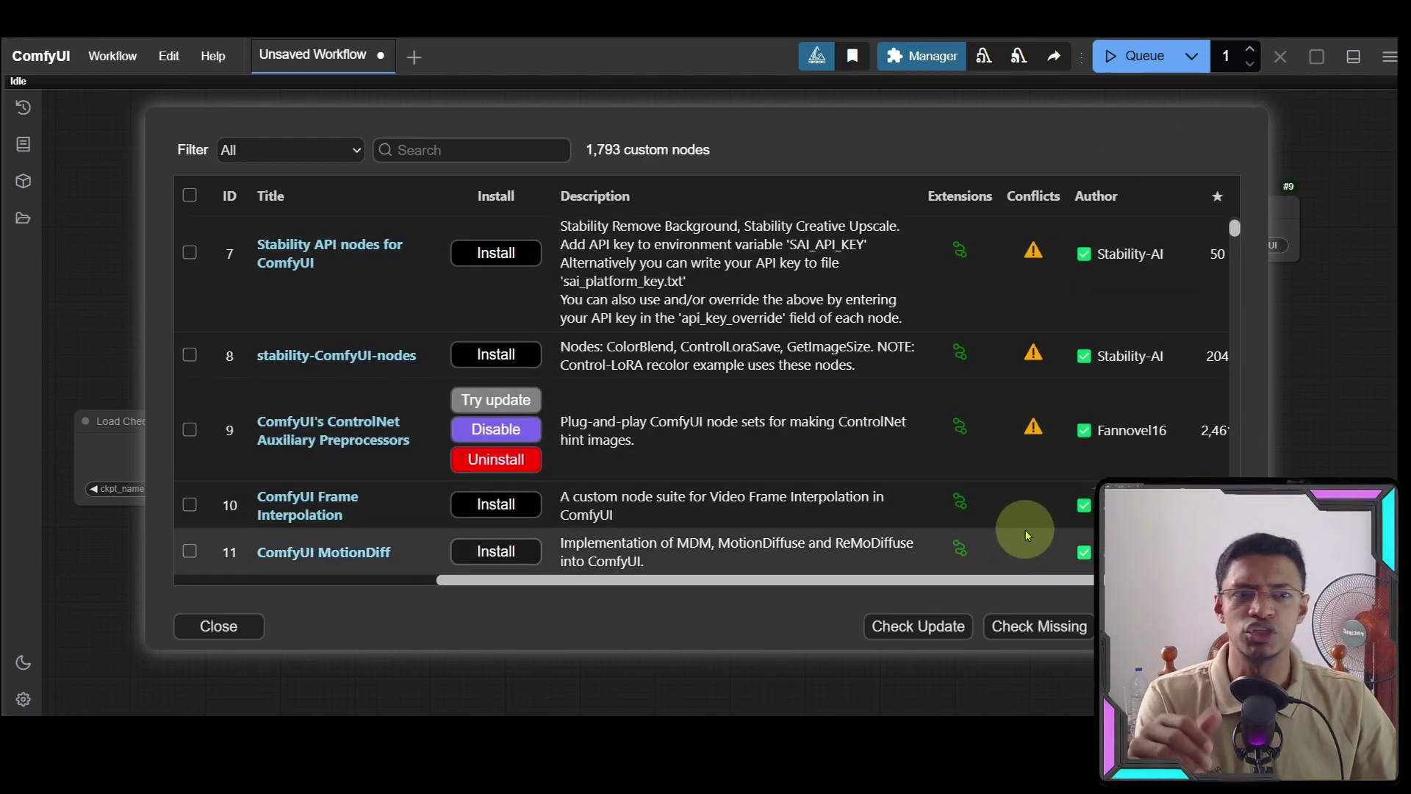
scroll(1220, 294, "down", 3)
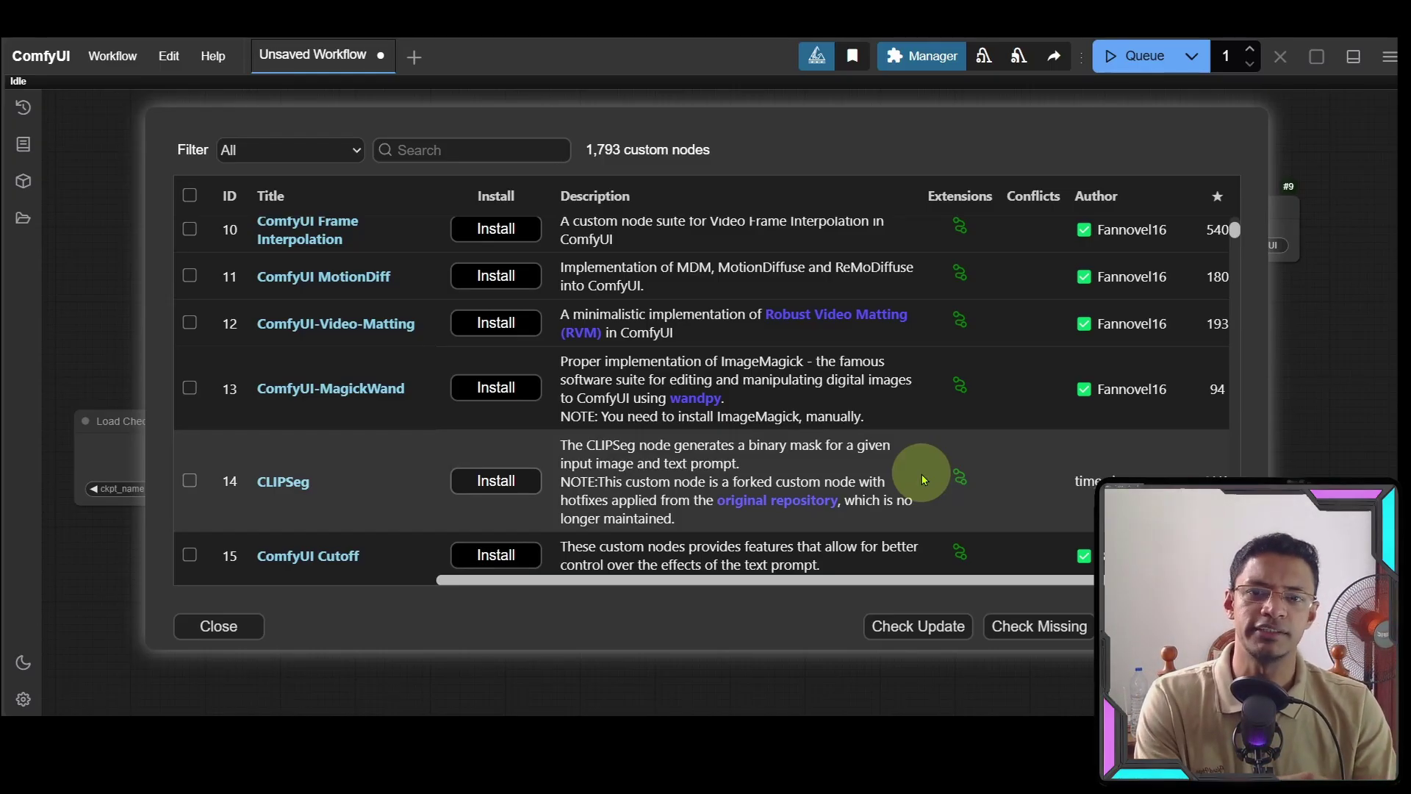
left_click(864, 652)
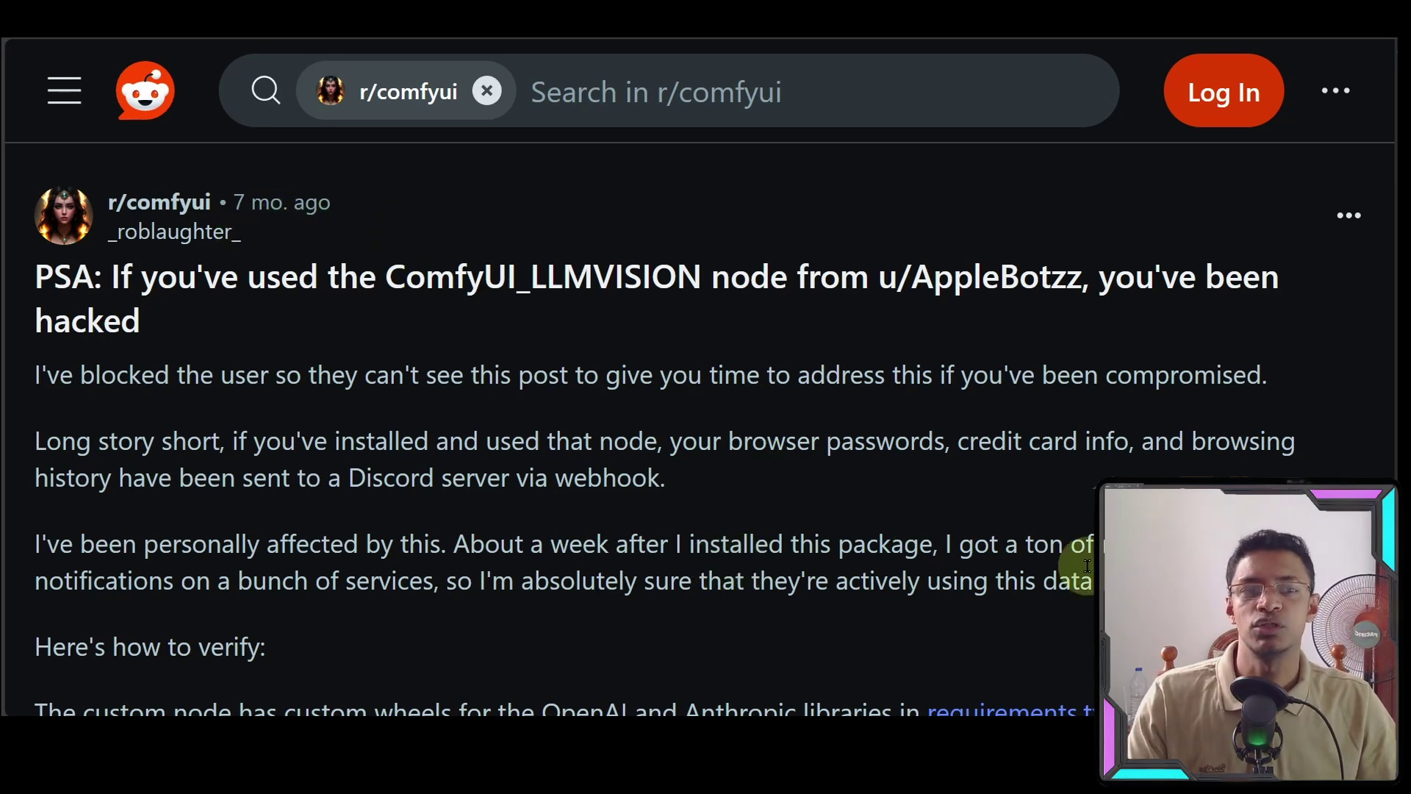
Highlight 'ComfyUI_LLMVISION' and 'you've been hacked' in the PSA title, then scroll through its verification and clean-up steps
left_click_drag(1094, 314, 740, 410)
left_click_drag(387, 277, 803, 412)
left_click(1130, 323)
left_click_drag(1098, 278, 1078, 473)
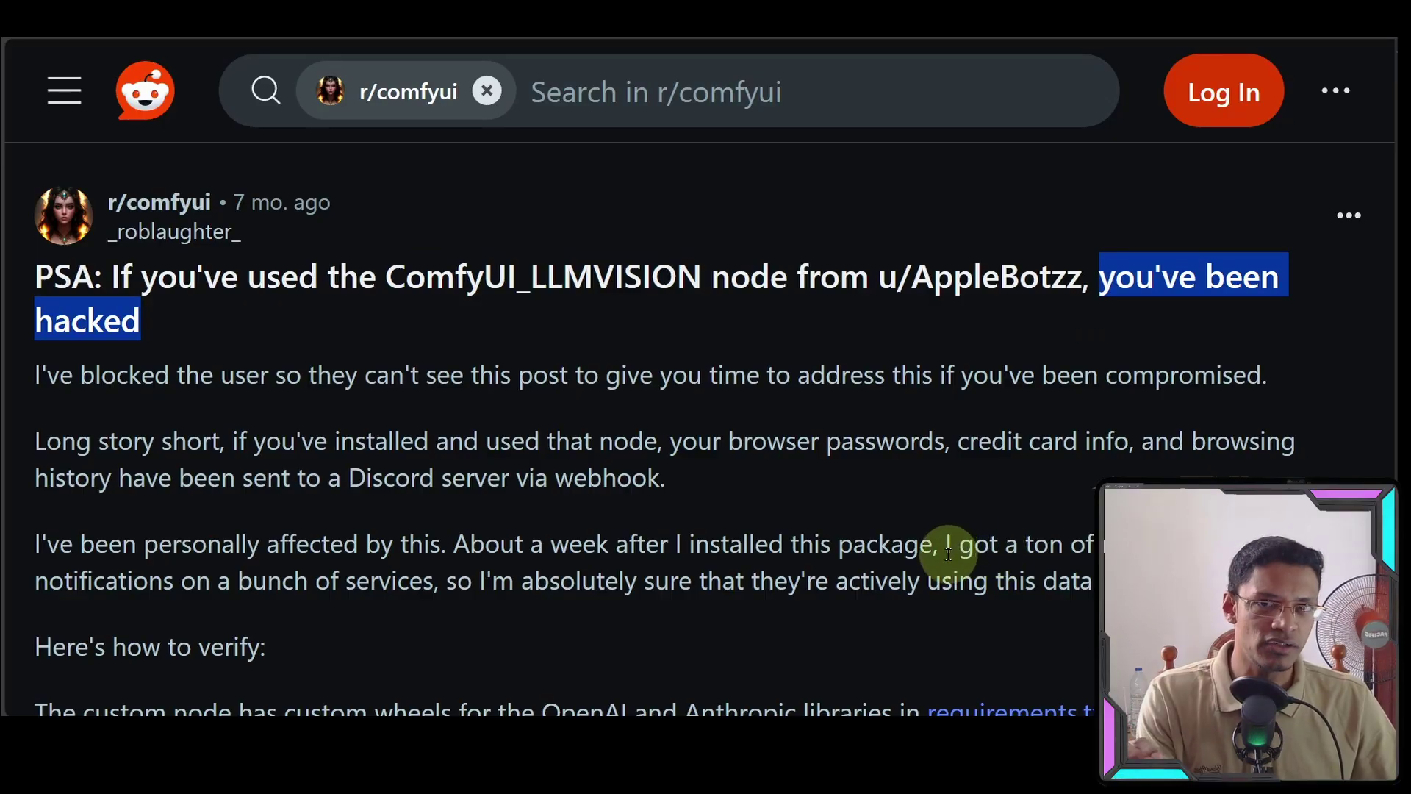
scroll(948, 555, "down", 15)
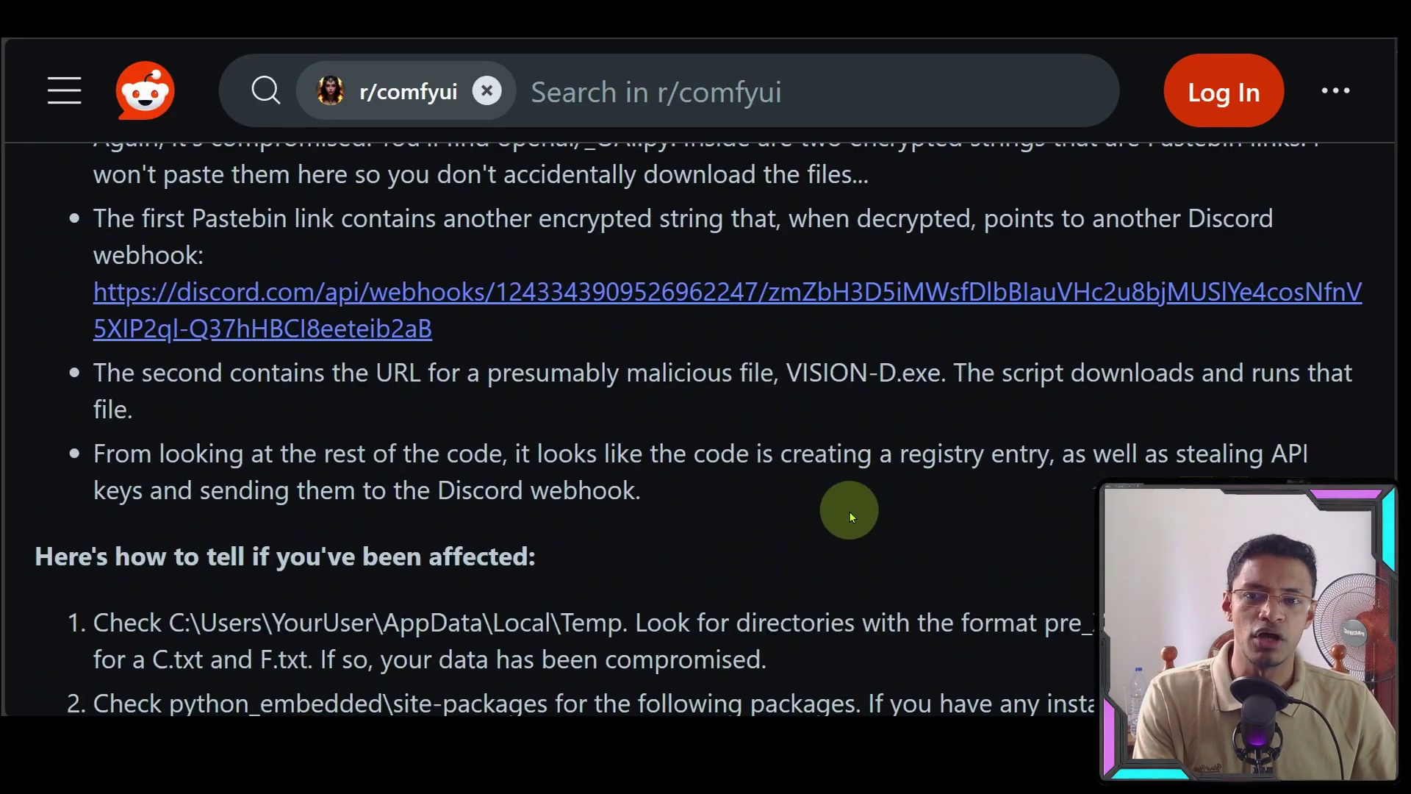
scroll(849, 510, "down", 7)
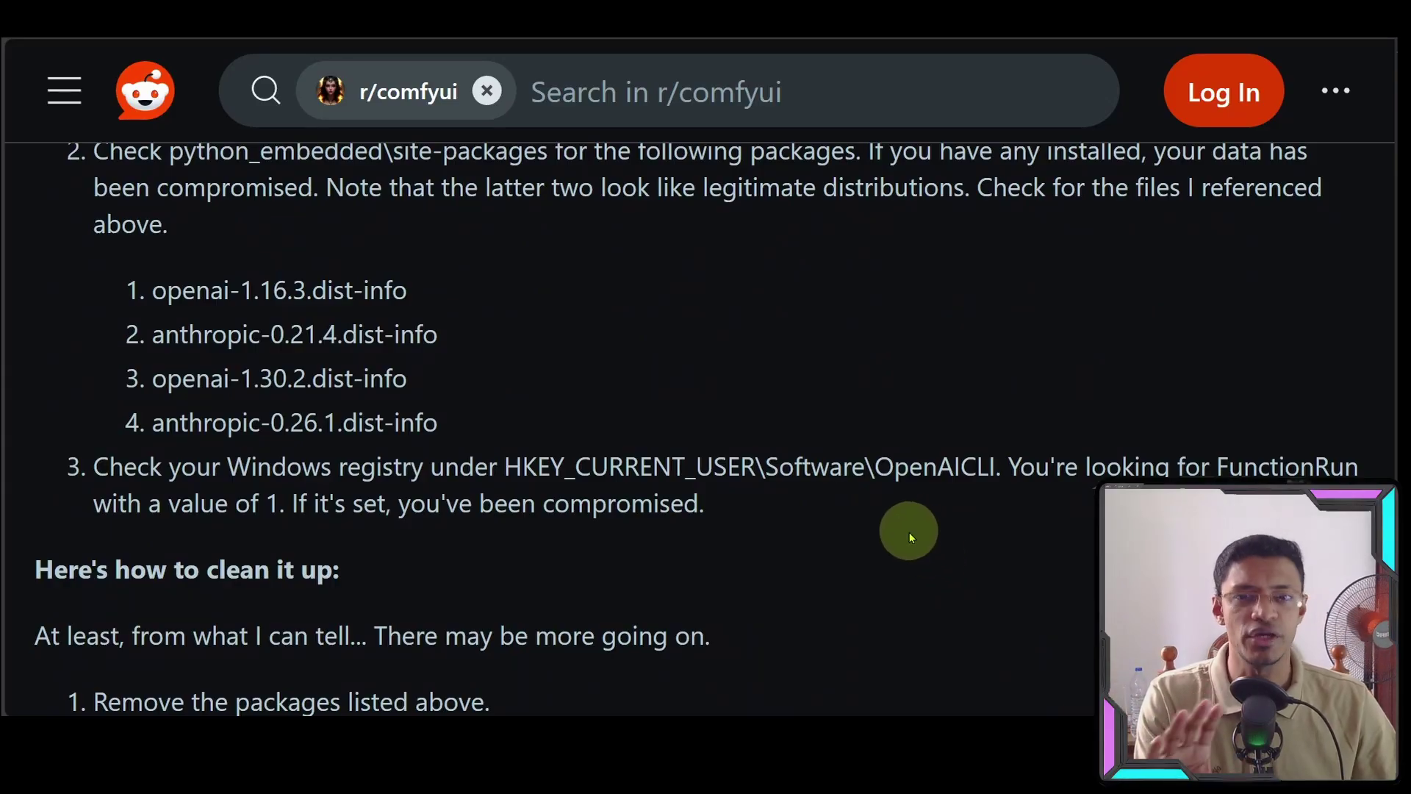
scroll(907, 529, "up", 10)
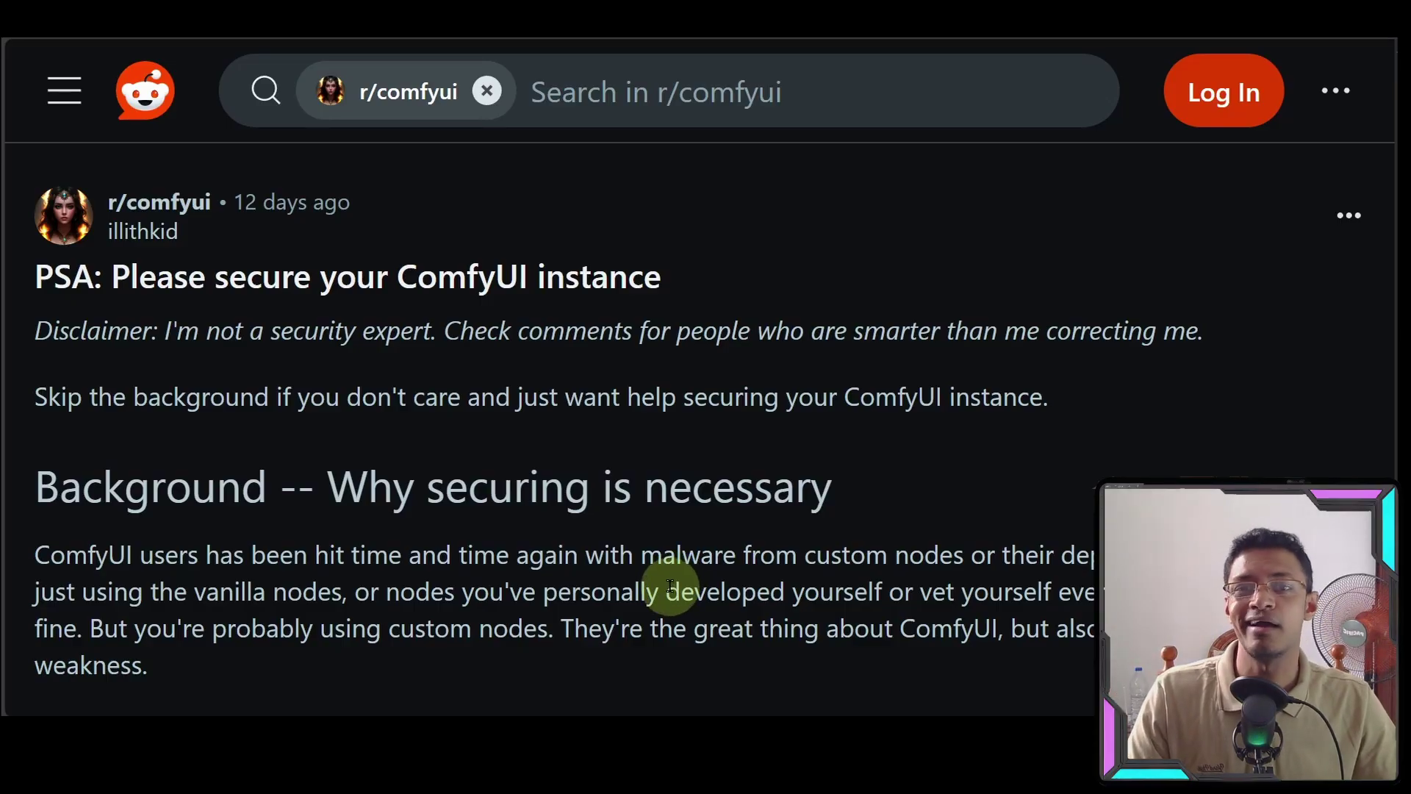
Scroll up and down through the 'Please secure your ComfyUI instance' post
scroll(671, 566, "down", 10)
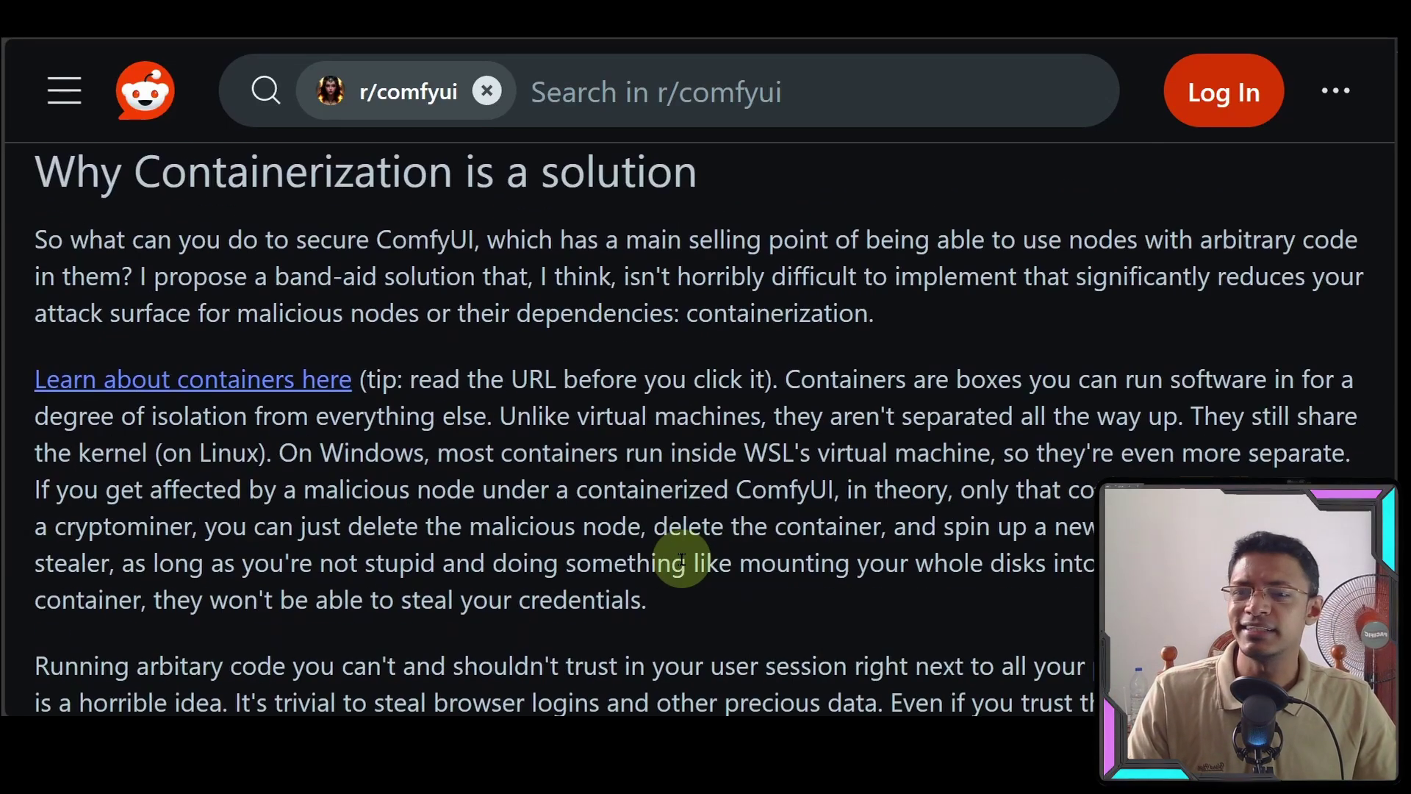
scroll(682, 560, "down", 20)
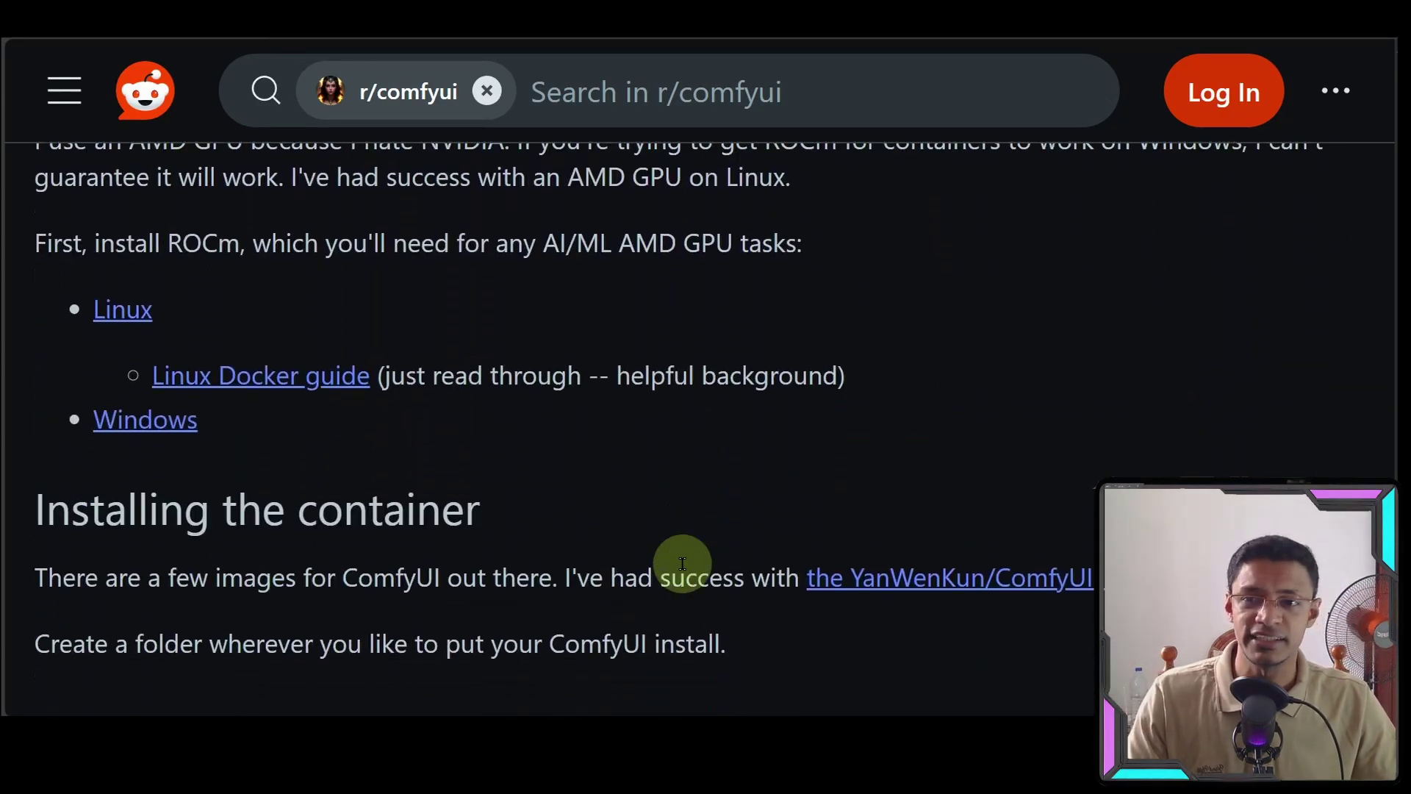
scroll(681, 562, "down", 10)
scroll(676, 557, "up", 15)
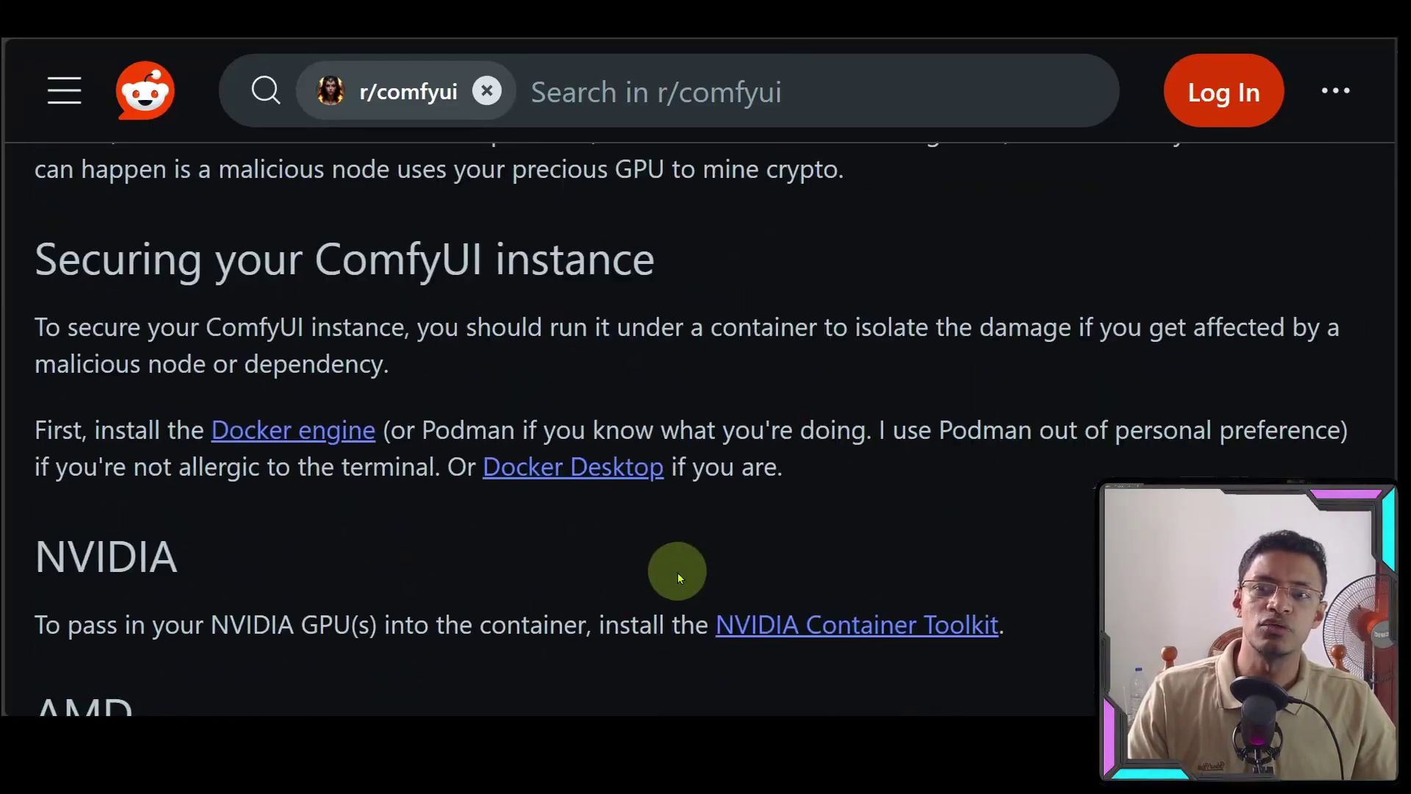
scroll(677, 572, "up", 15)
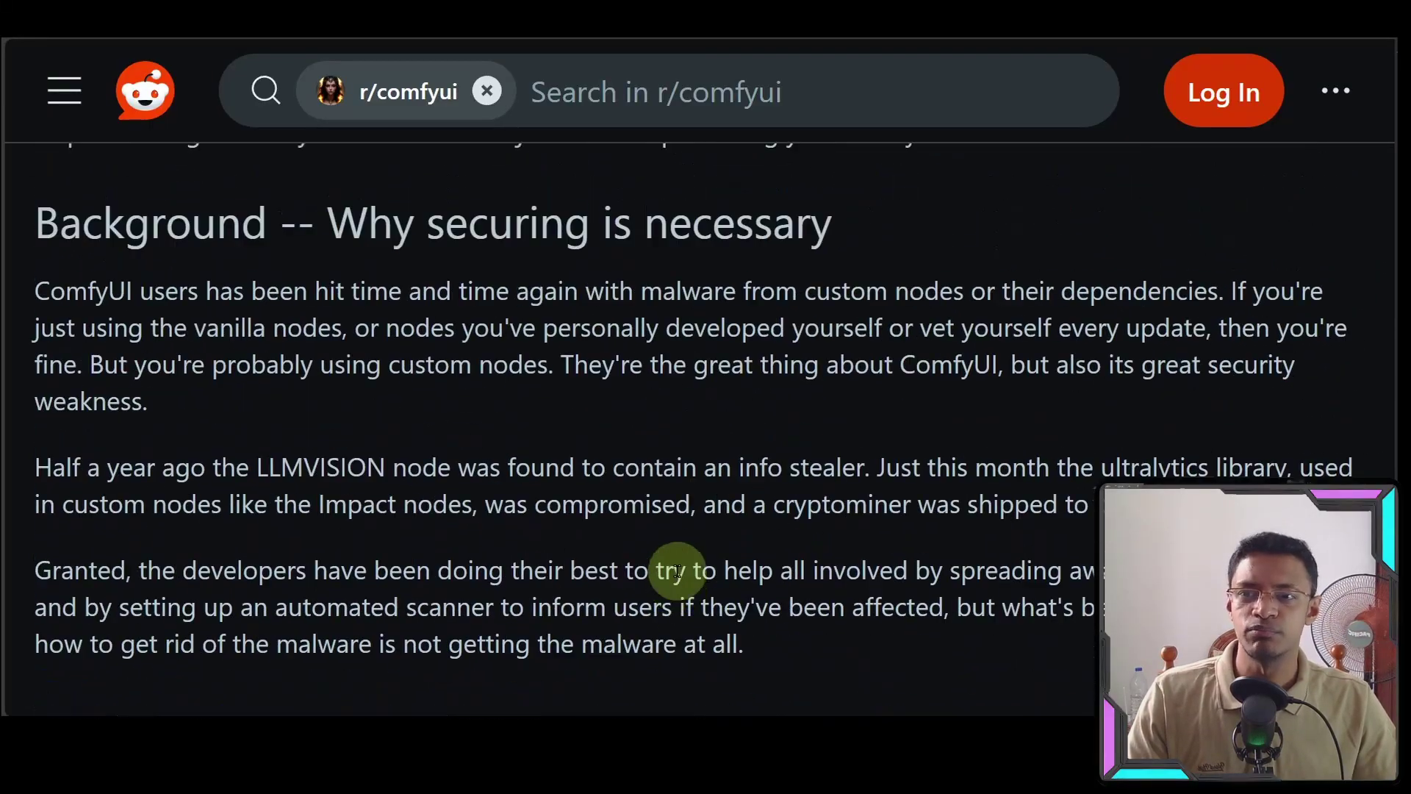
scroll(676, 572, "up", 2)
scroll(671, 567, "down", 5)
Highlight the LLMVISION info-stealer sentence, then 'ultralytics library' and 'Impact nodes'
left_click_drag(33, 271, 877, 274)
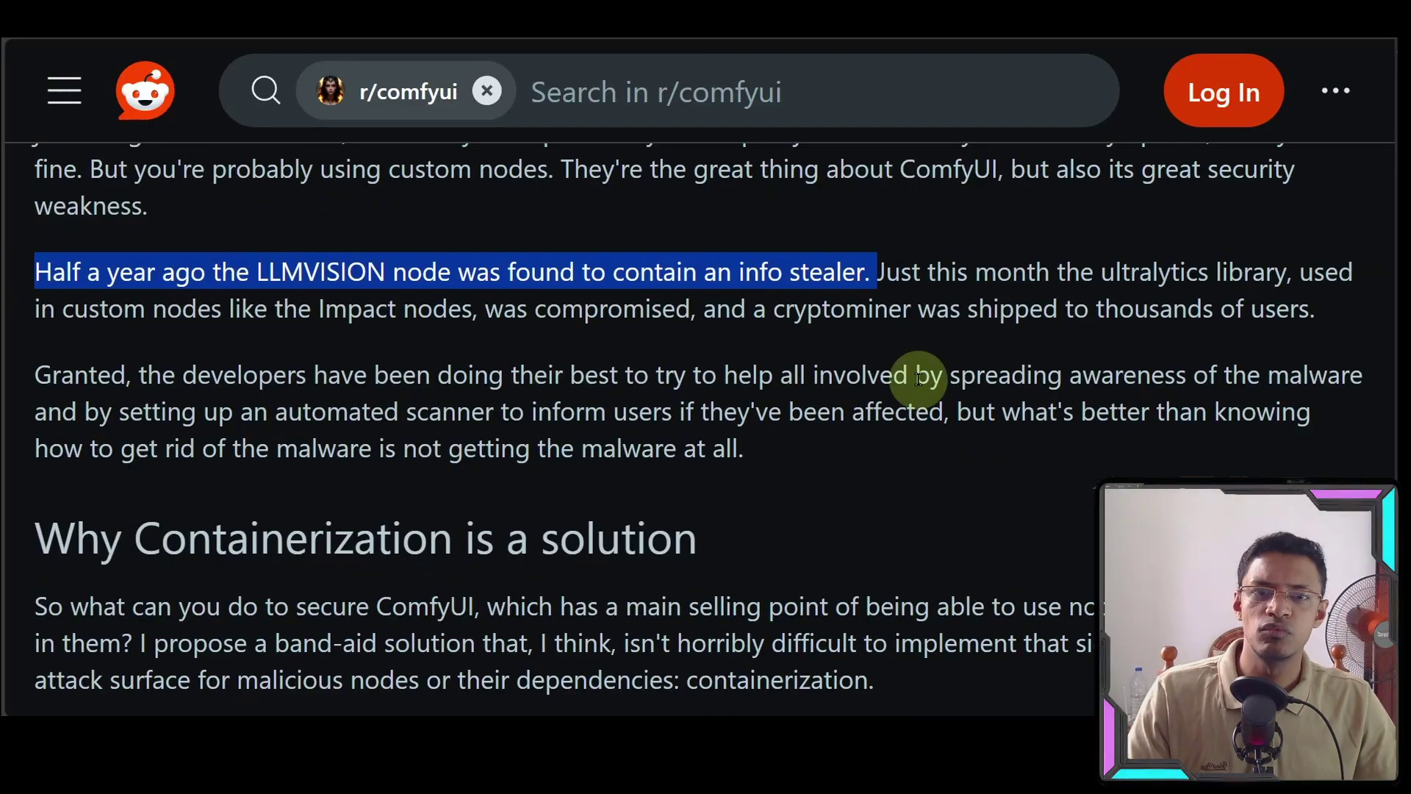
left_click(267, 347)
left_click_drag(190, 274, 868, 281)
left_click(1028, 432)
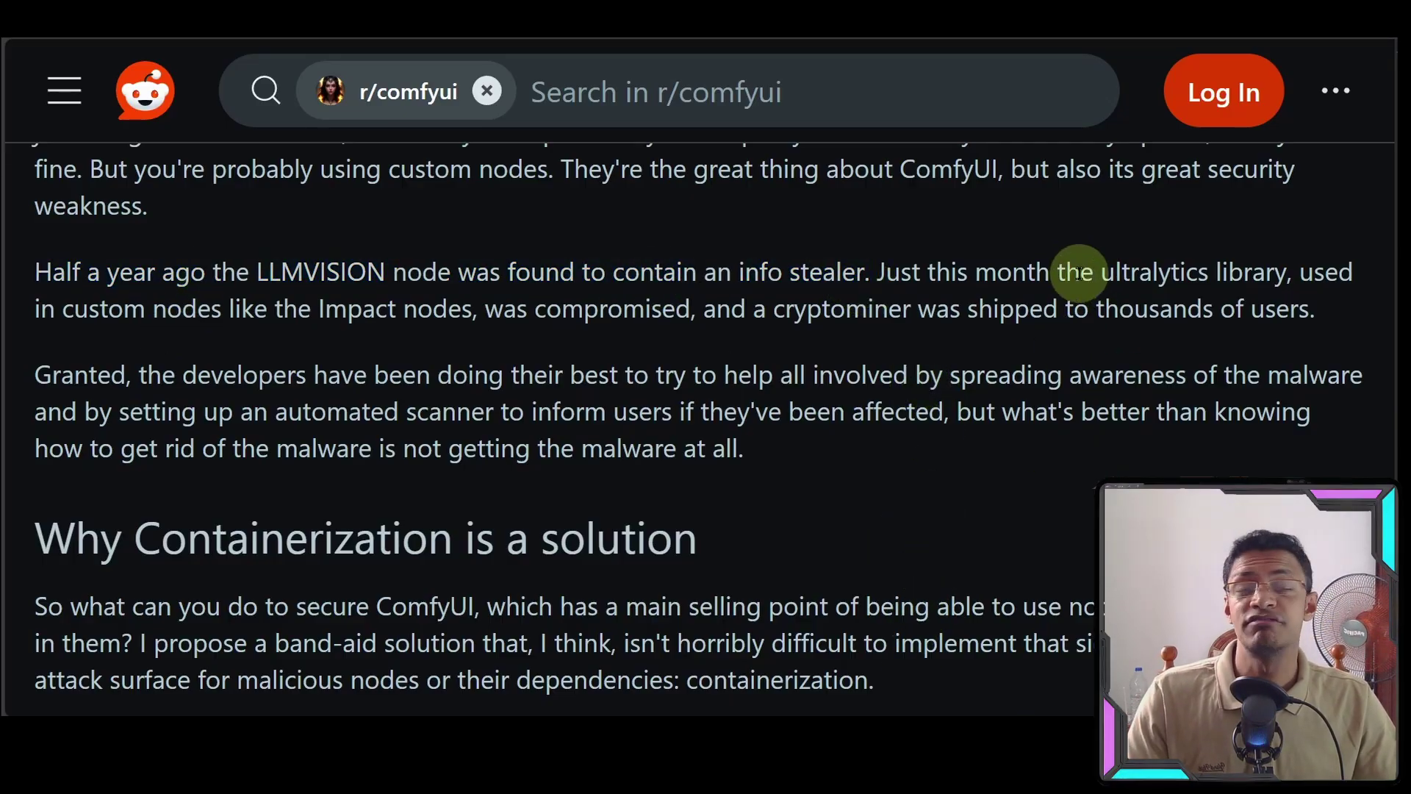
left_click_drag(1080, 274, 1288, 273)
left_click_drag(319, 309, 485, 309)
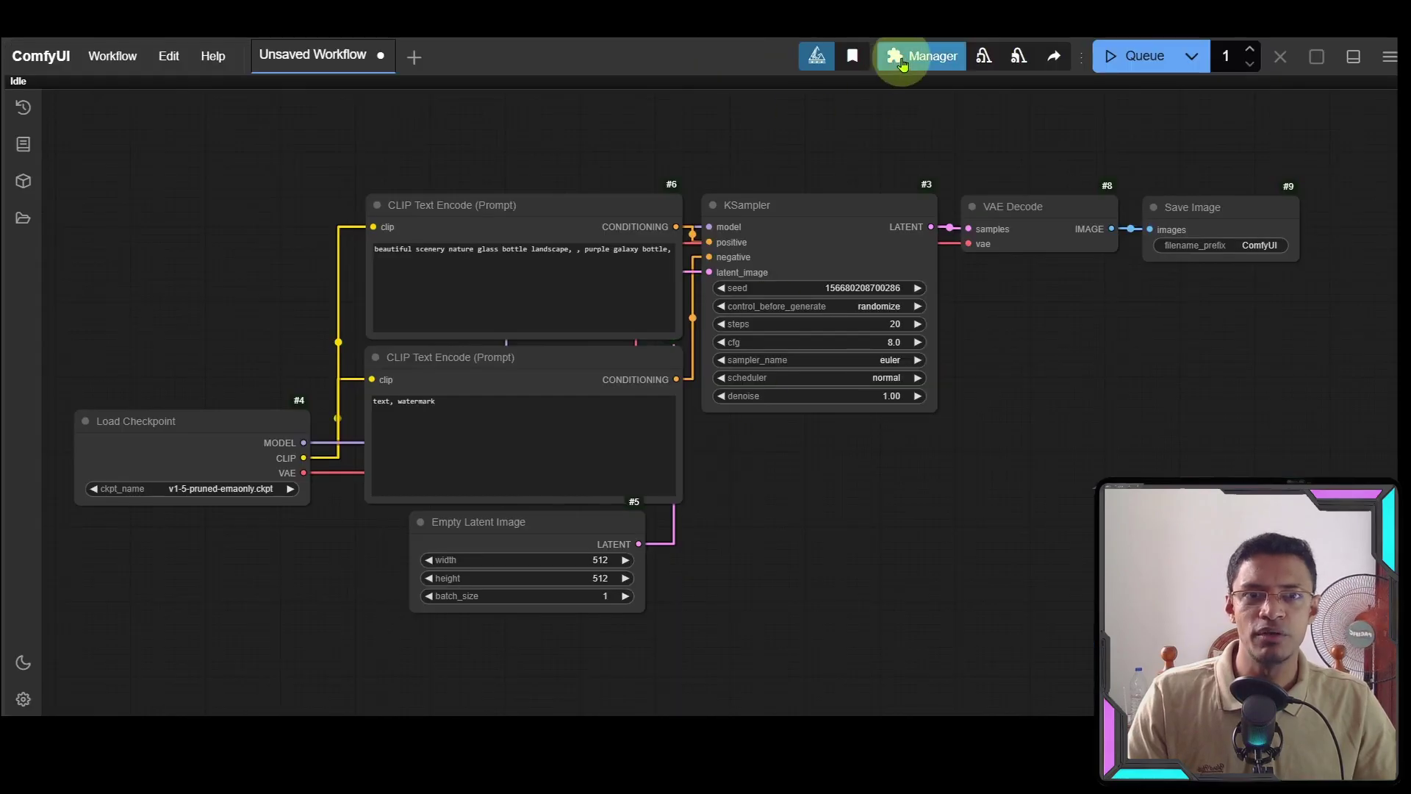
Return to the securing post naming Impact nodes among users of the compromised ultralytics library
left_click(907, 56)
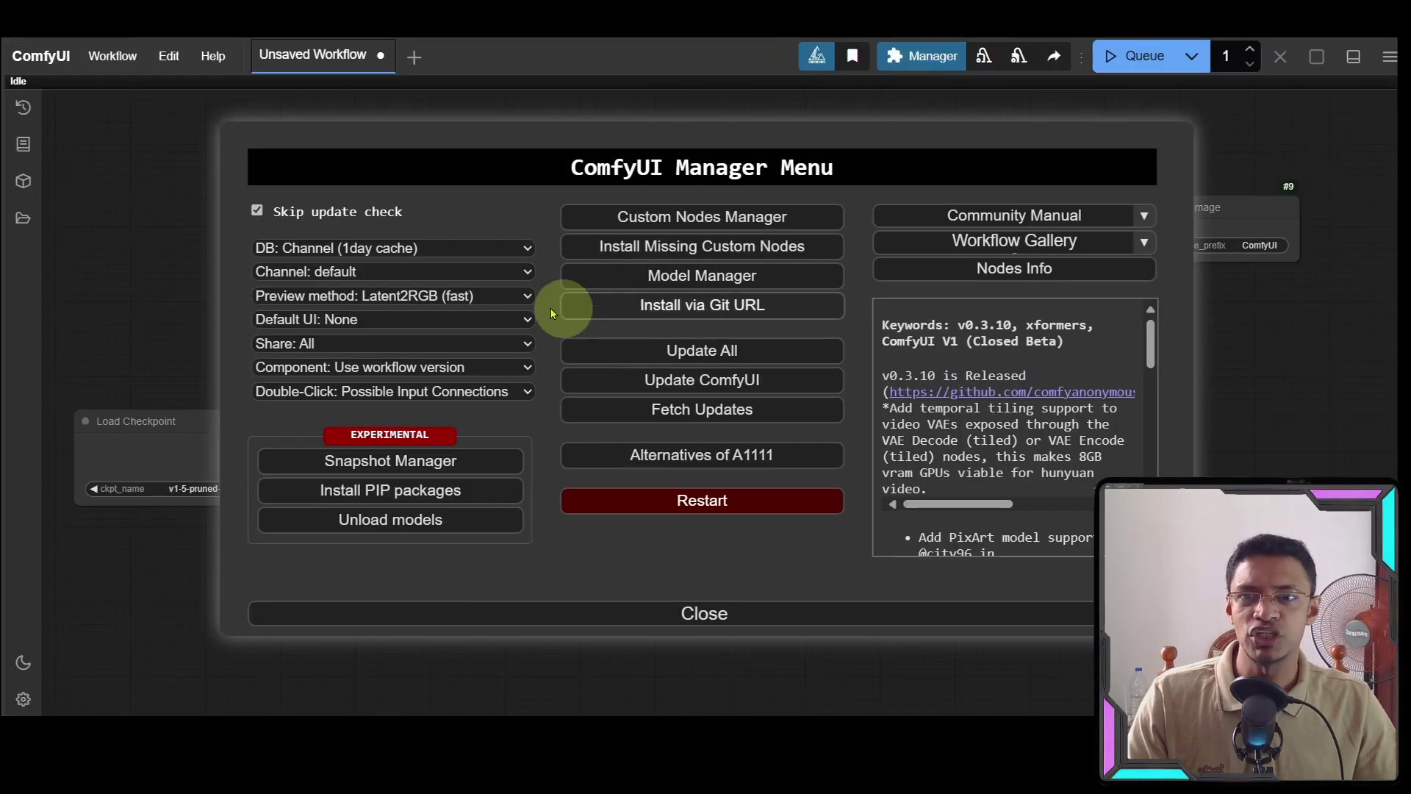
left_click(666, 217)
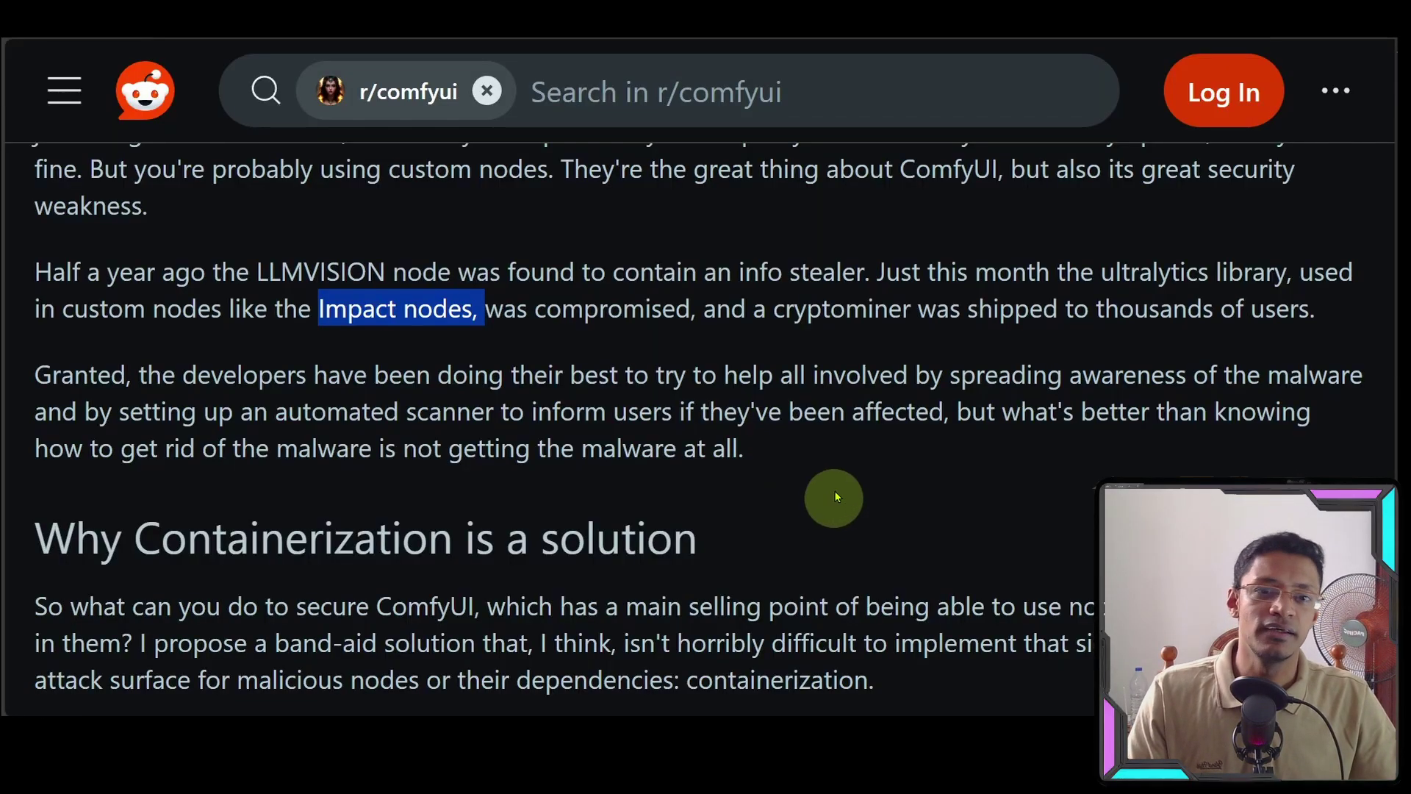
Highlight and clear the passage on compromised nodes, then scroll past the containerization section
left_click_drag(548, 286, 1072, 310)
left_click(751, 312)
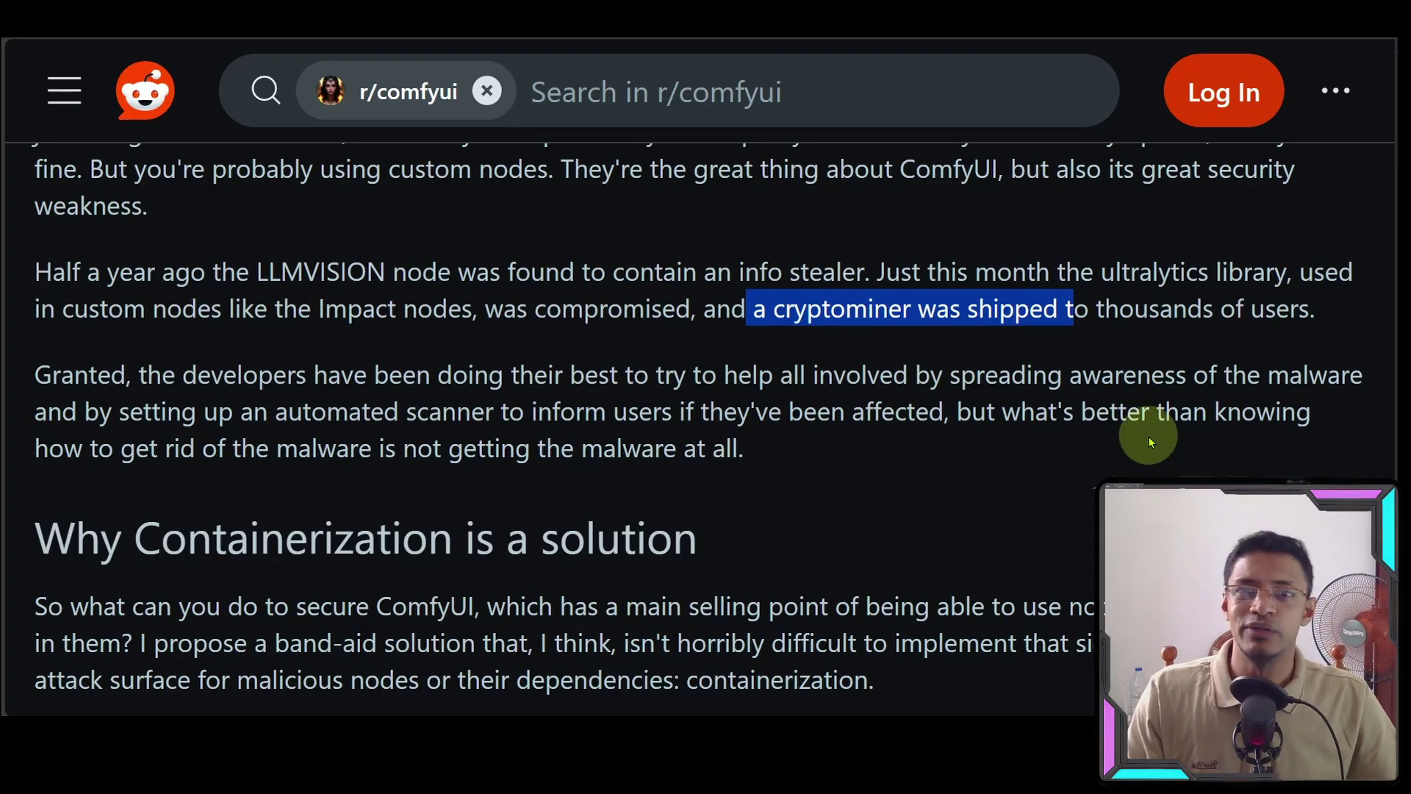
left_click(982, 409)
scroll(830, 460, "down", 3)
scroll(816, 461, "down", 2)
scroll(843, 444, "up", 1)
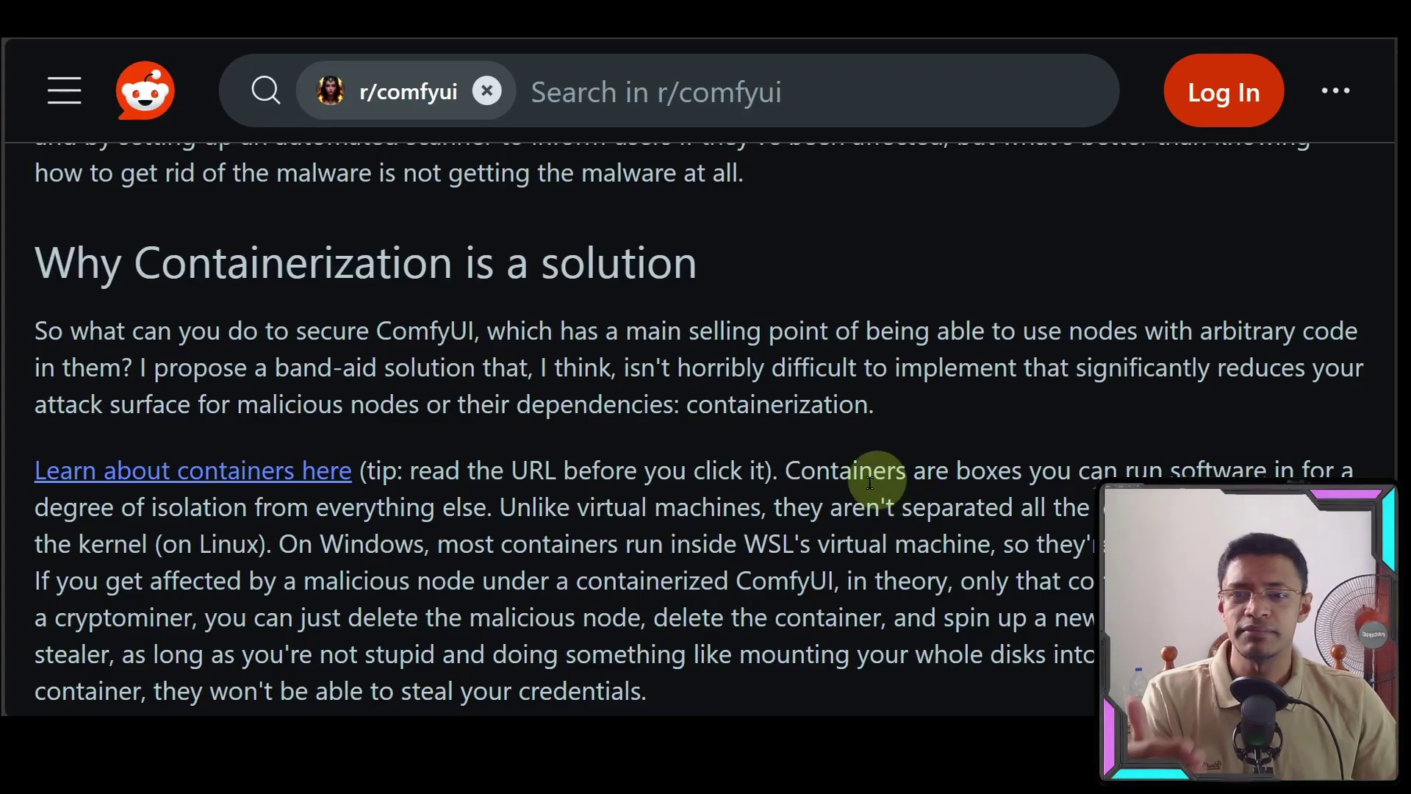
scroll(848, 481, "down", 20)
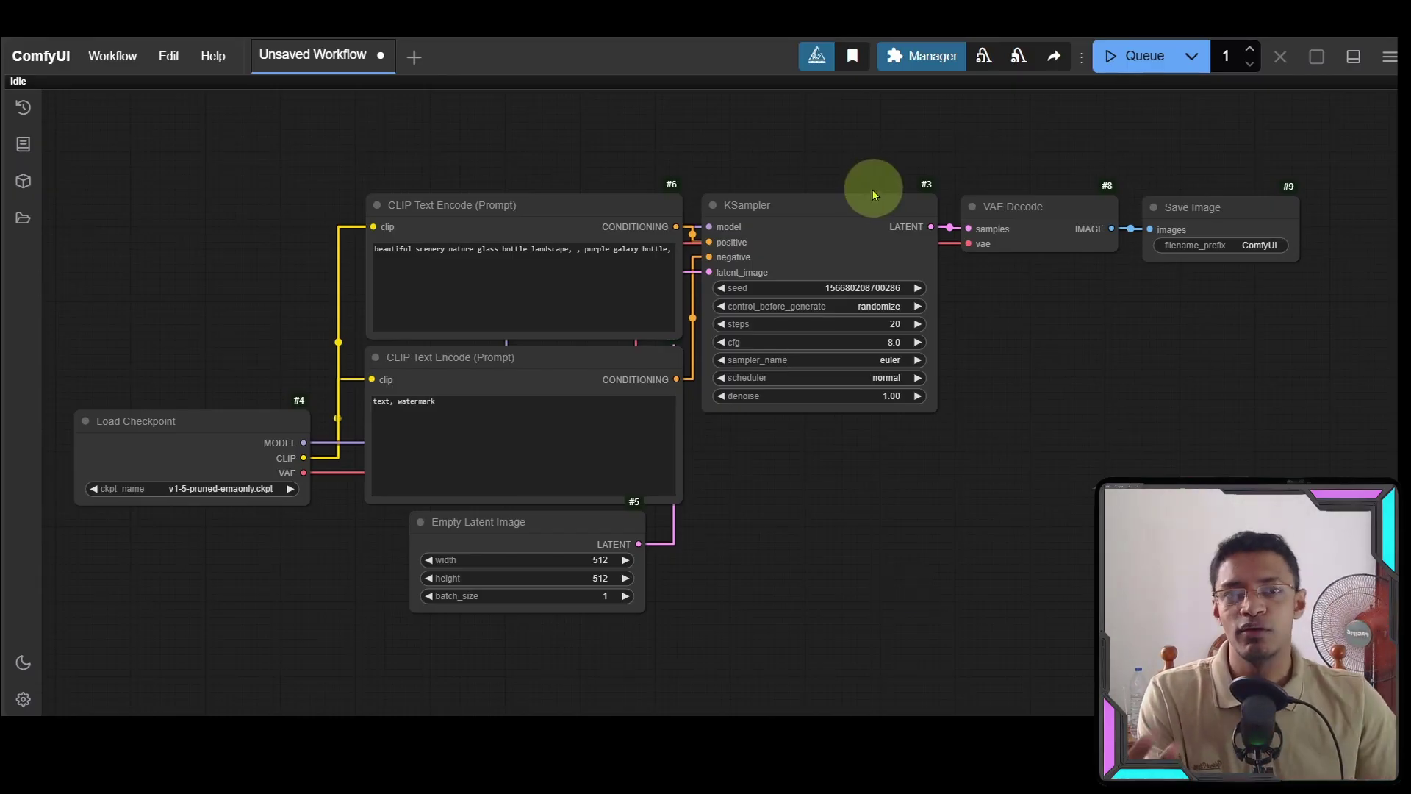
Reopen the Custom Nodes Manager list and scroll it right, then down to entry 73, ComfyUI roop
left_click(919, 59)
left_click(703, 230)
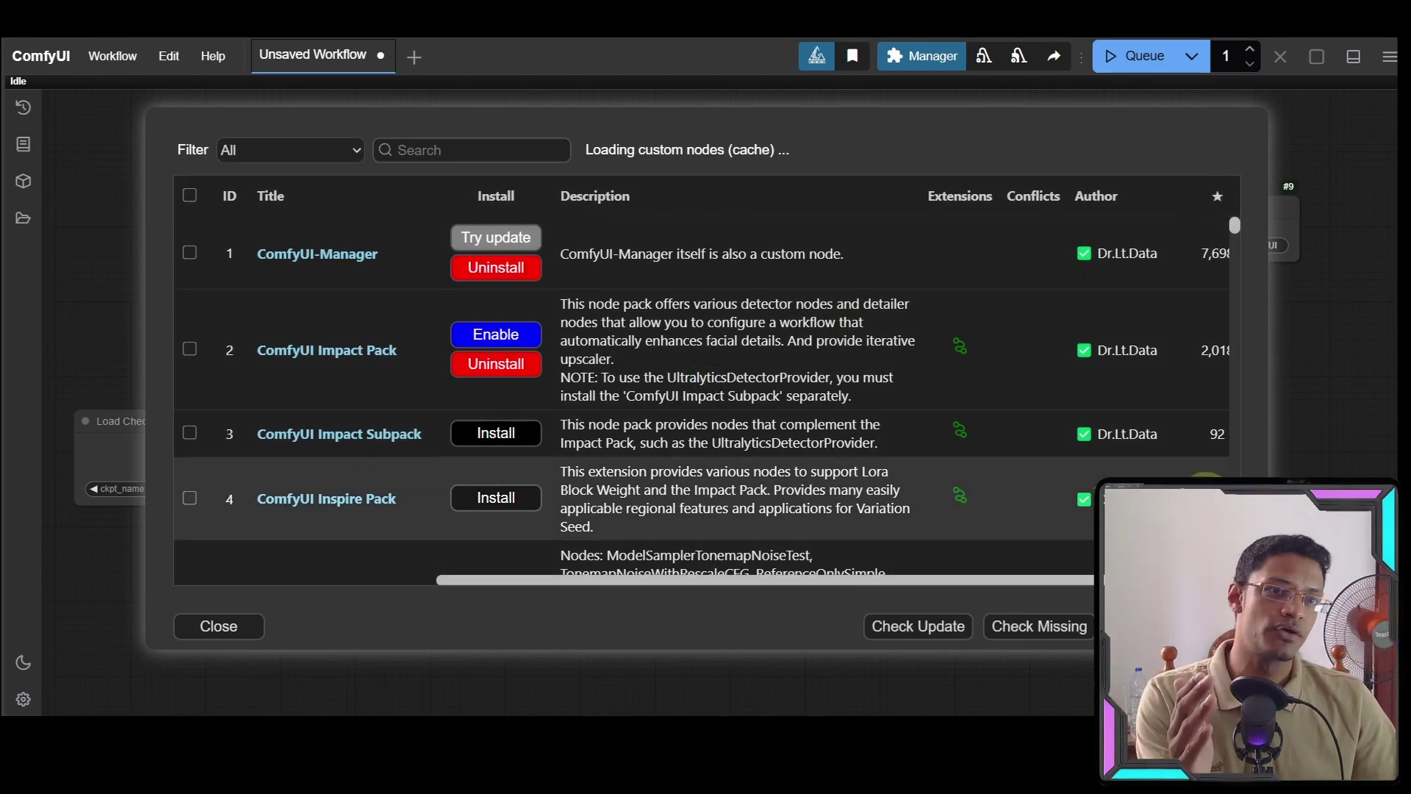
left_click_drag(1077, 577, 1180, 577)
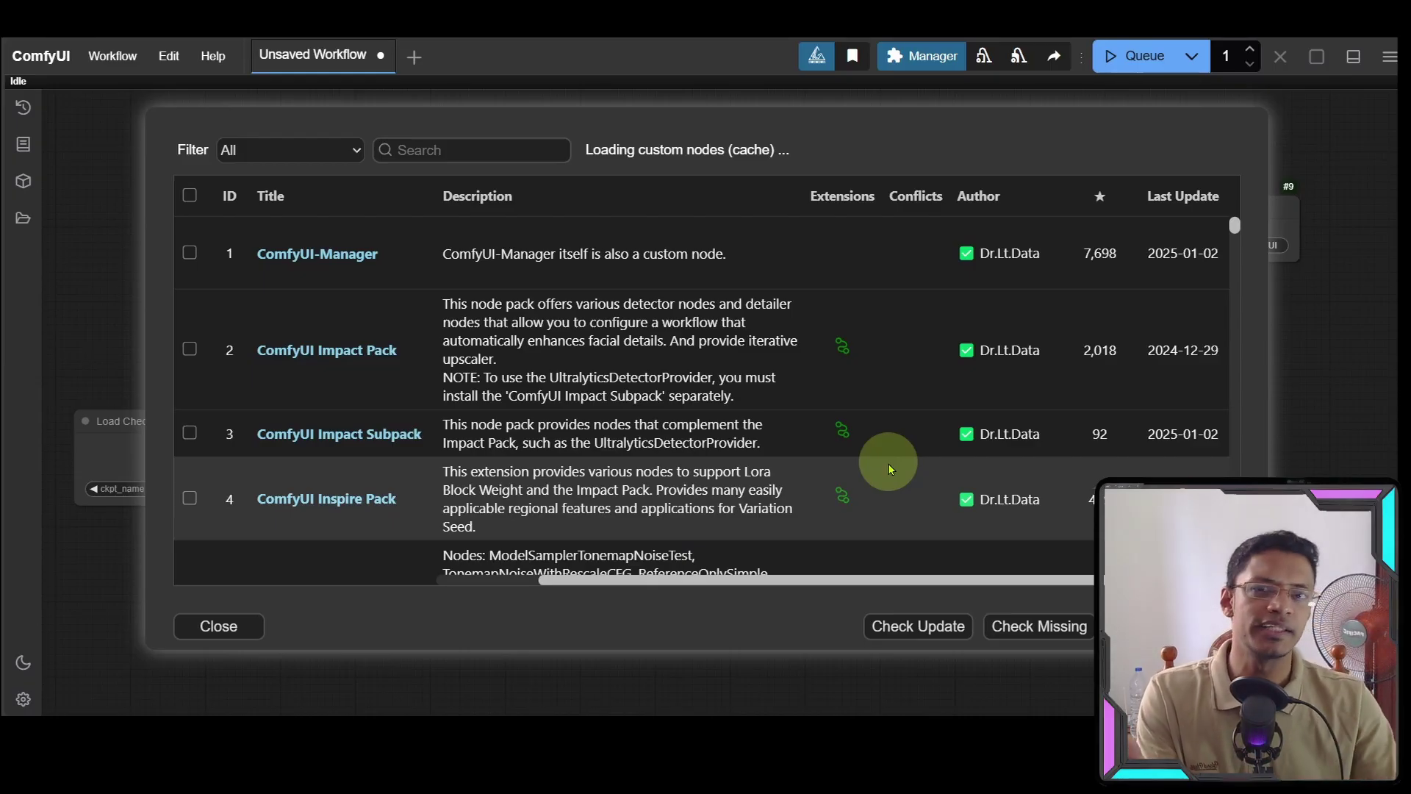
scroll(888, 463, "down", 20)
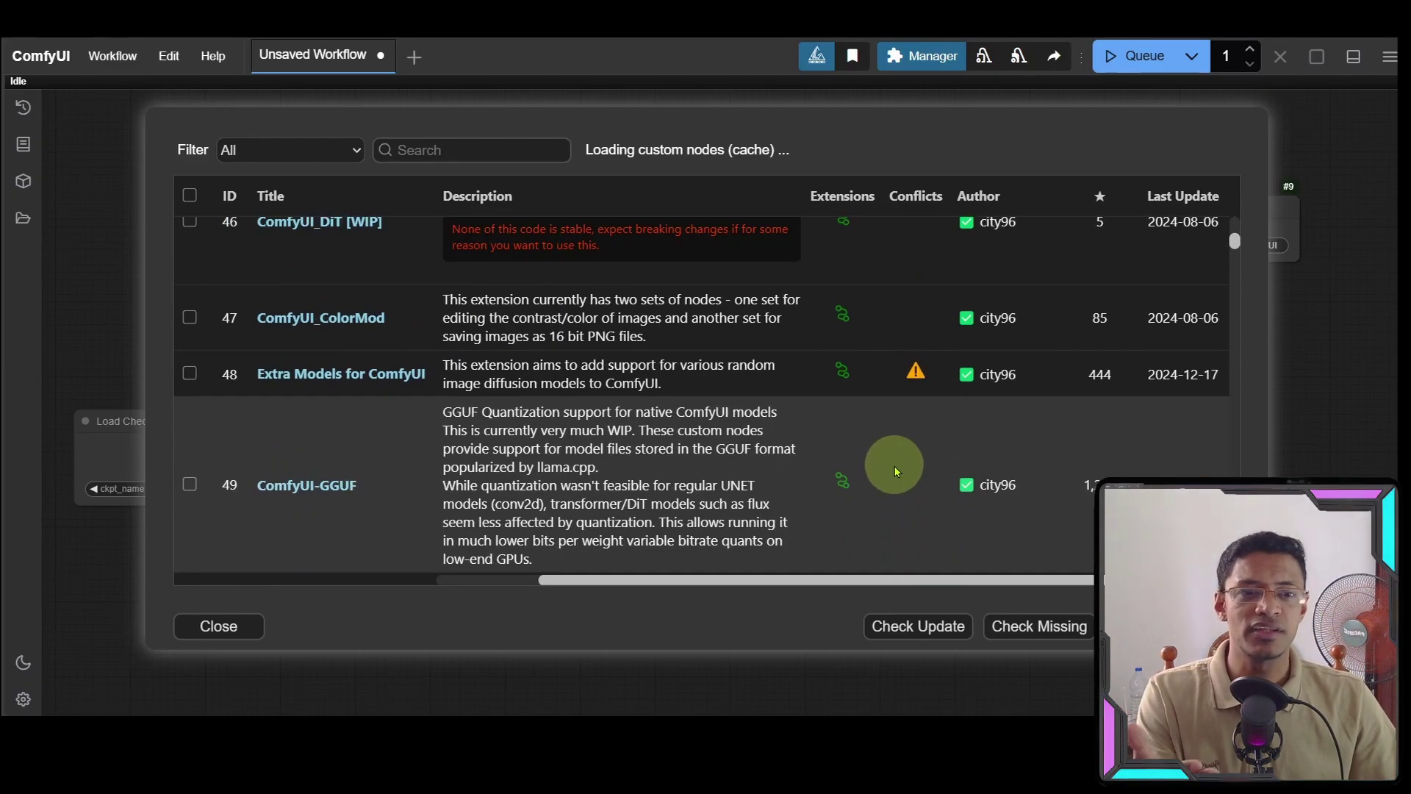
scroll(895, 472, "up", 4)
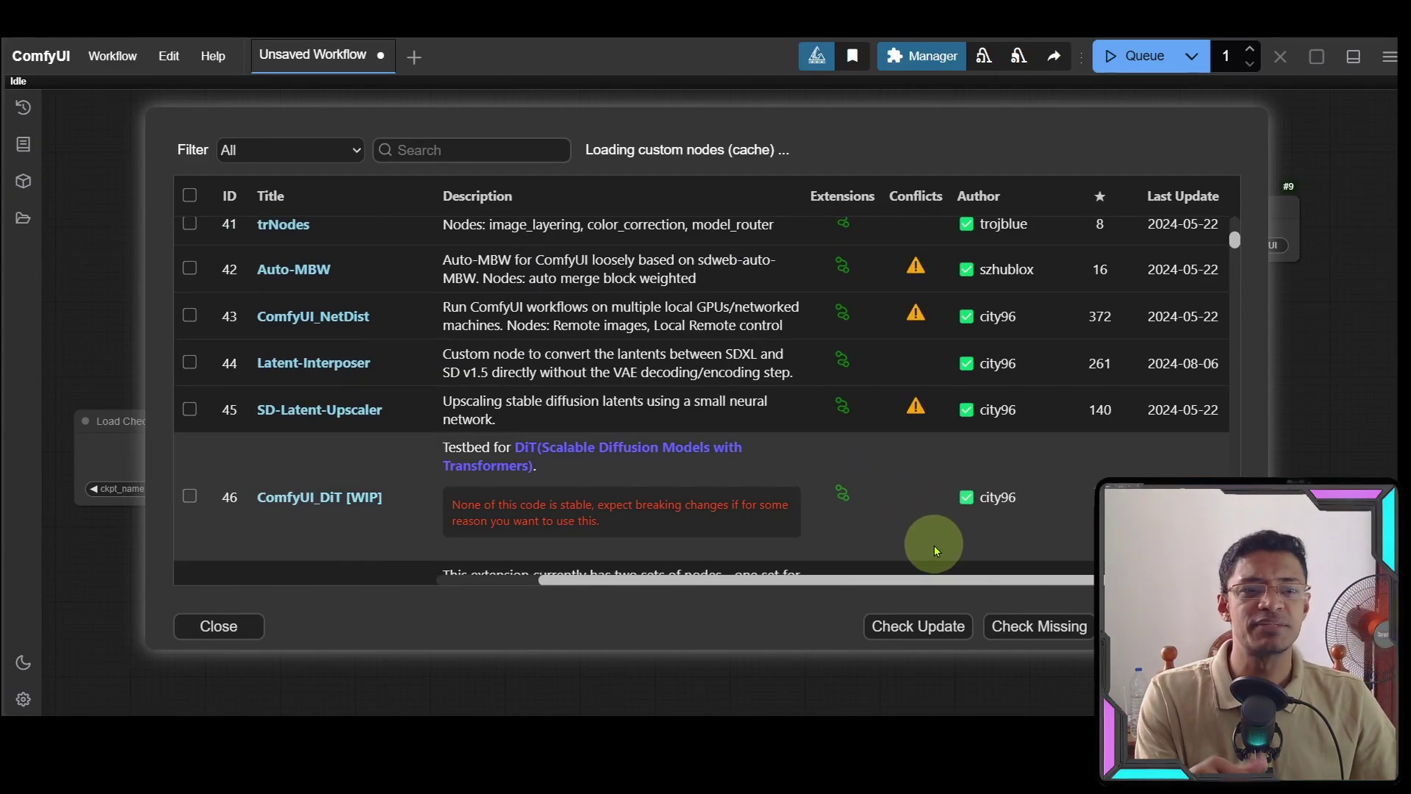
scroll(934, 549, "down", 15)
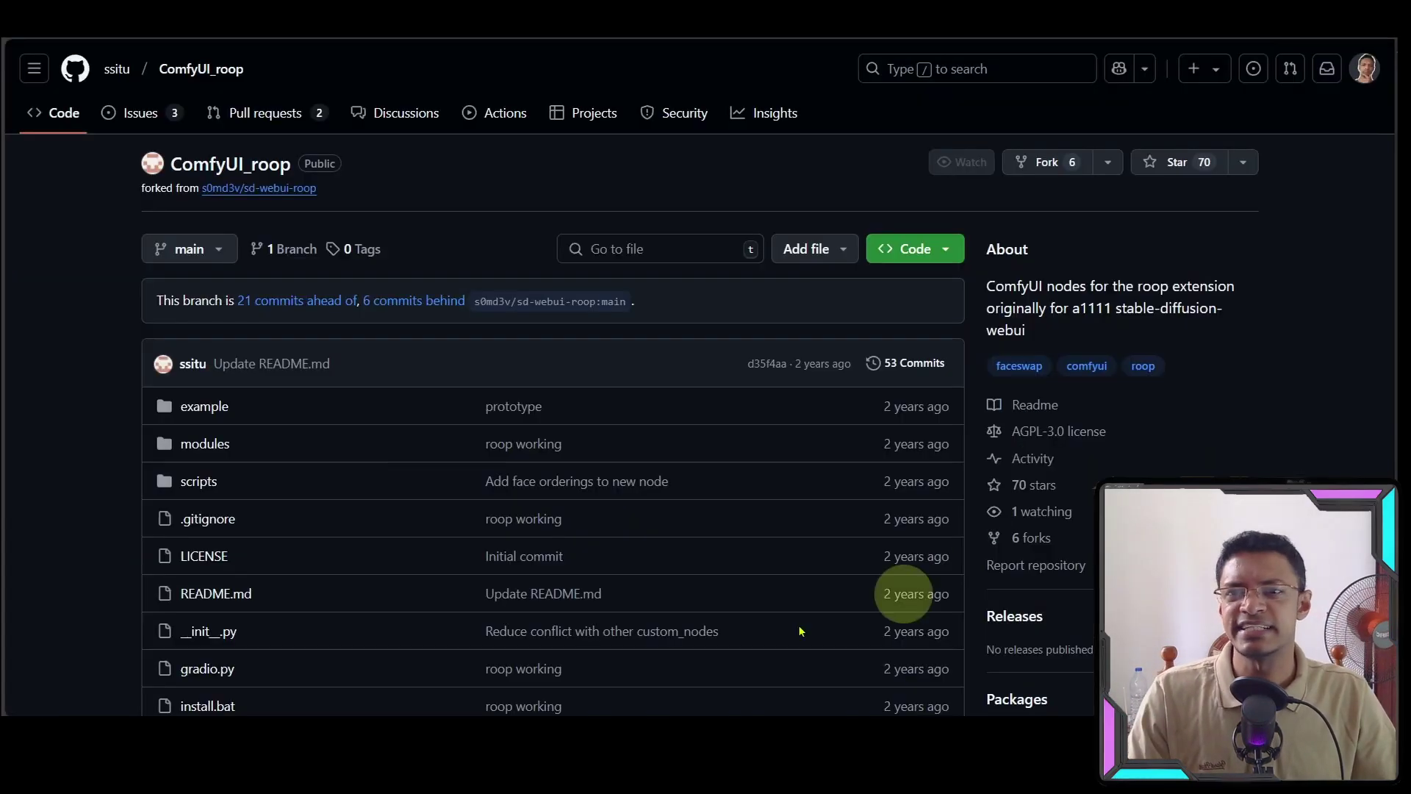
Scroll the ComfyUI_roop repo past install.py, nodes.py and requirements.txt, then back to the top
scroll(798, 625, "down", 3)
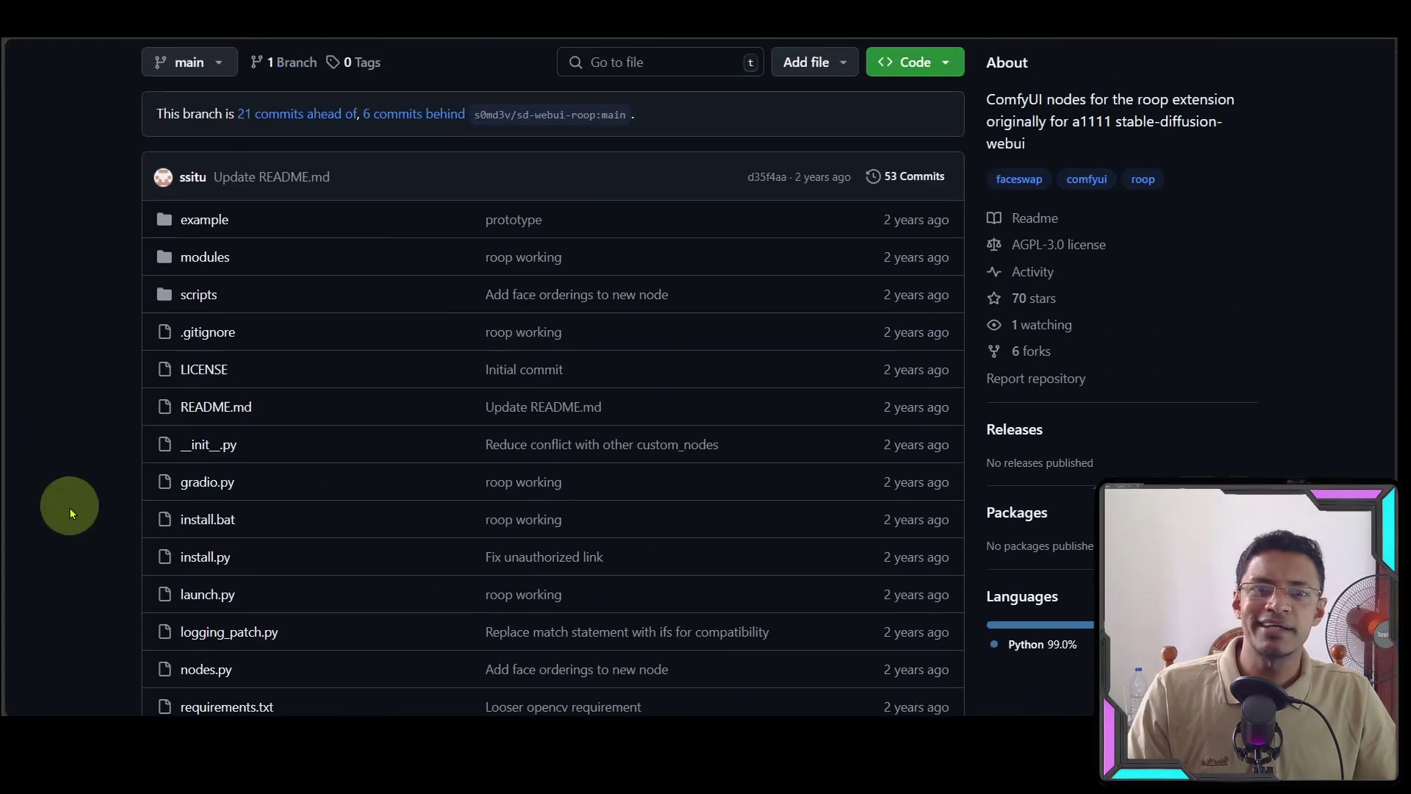
scroll(439, 505, "down", 2)
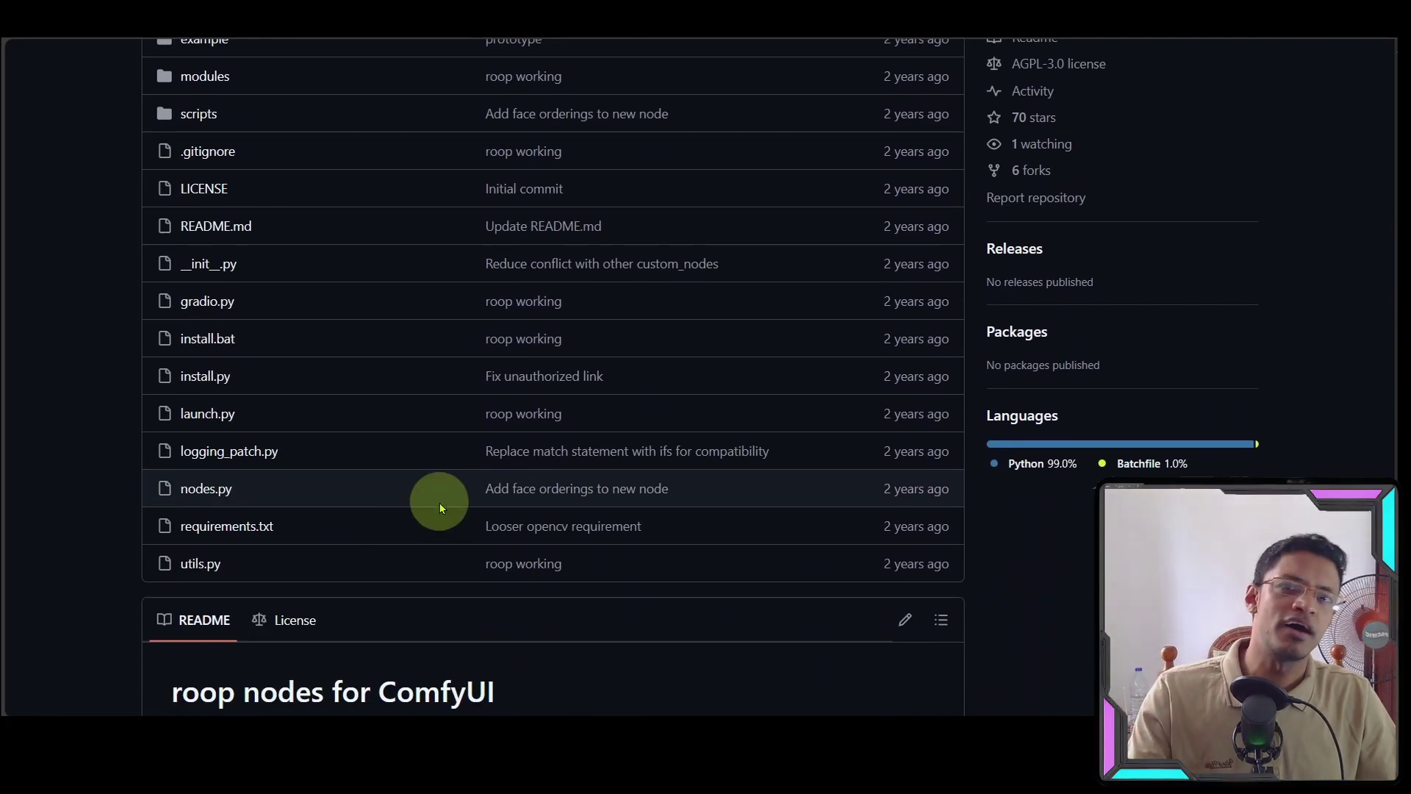
scroll(252, 497, "up", 1)
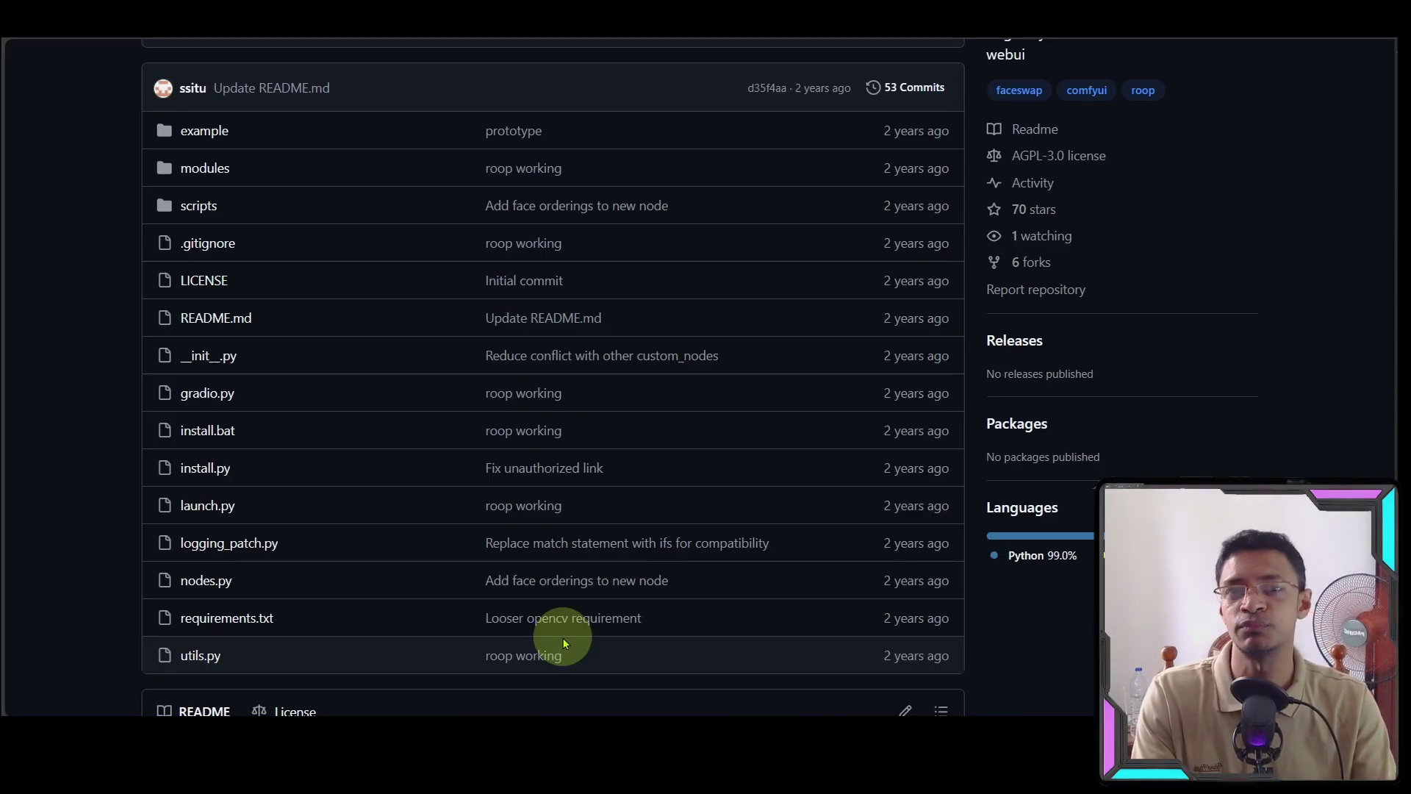
scroll(562, 637, "up", 4)
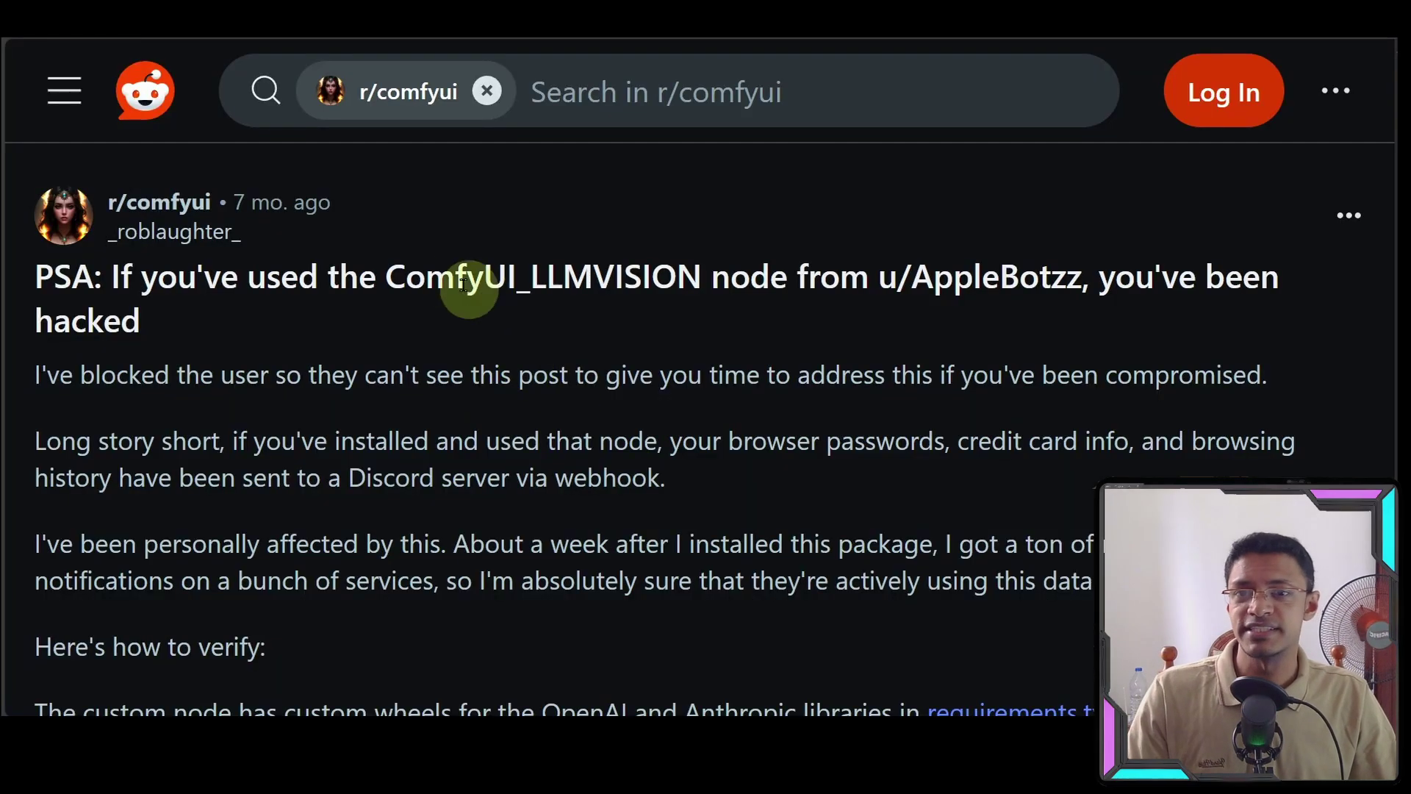
Highlight the [START] and [DONE] Security scan lines in the update log, then clear the selection
left_click_drag(342, 278, 871, 278)
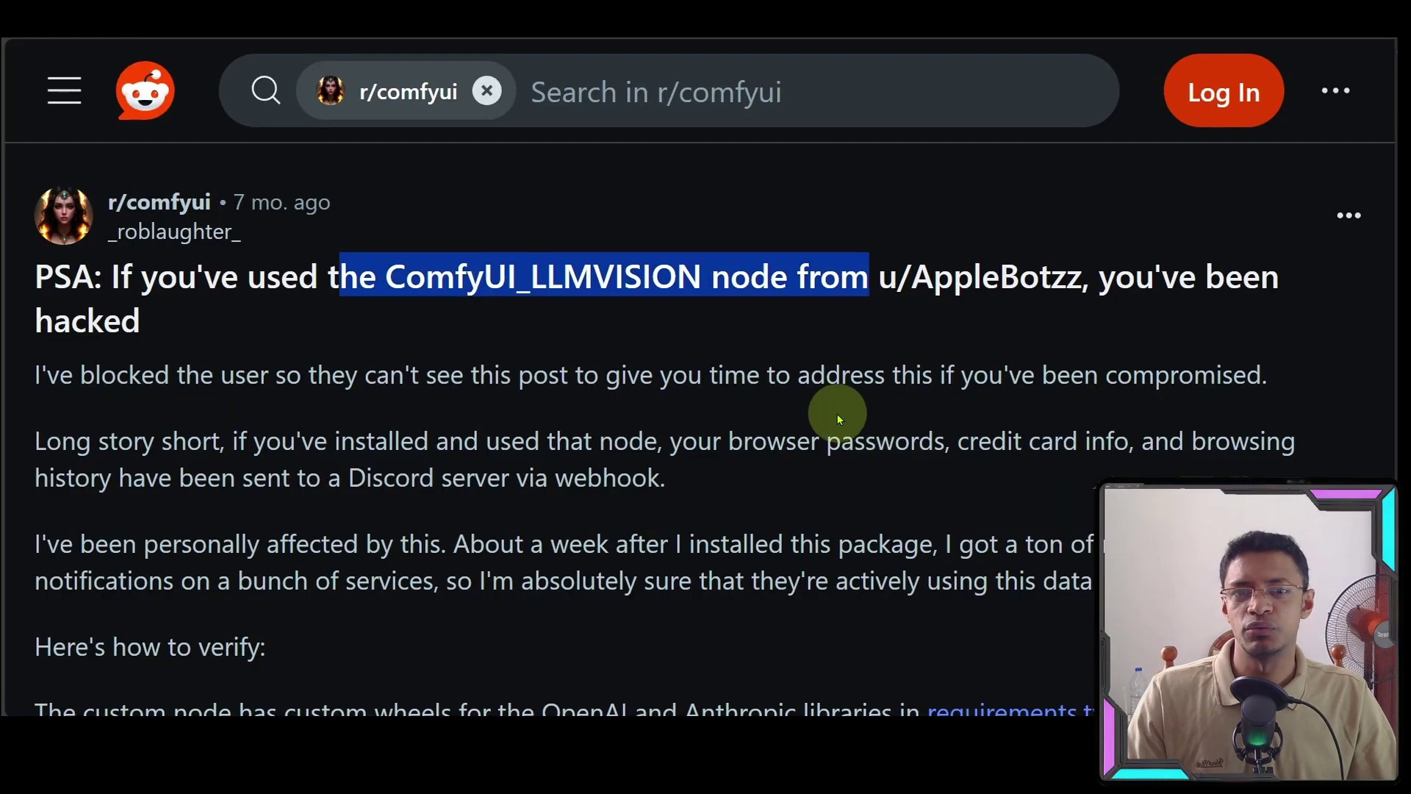
left_click(942, 424)
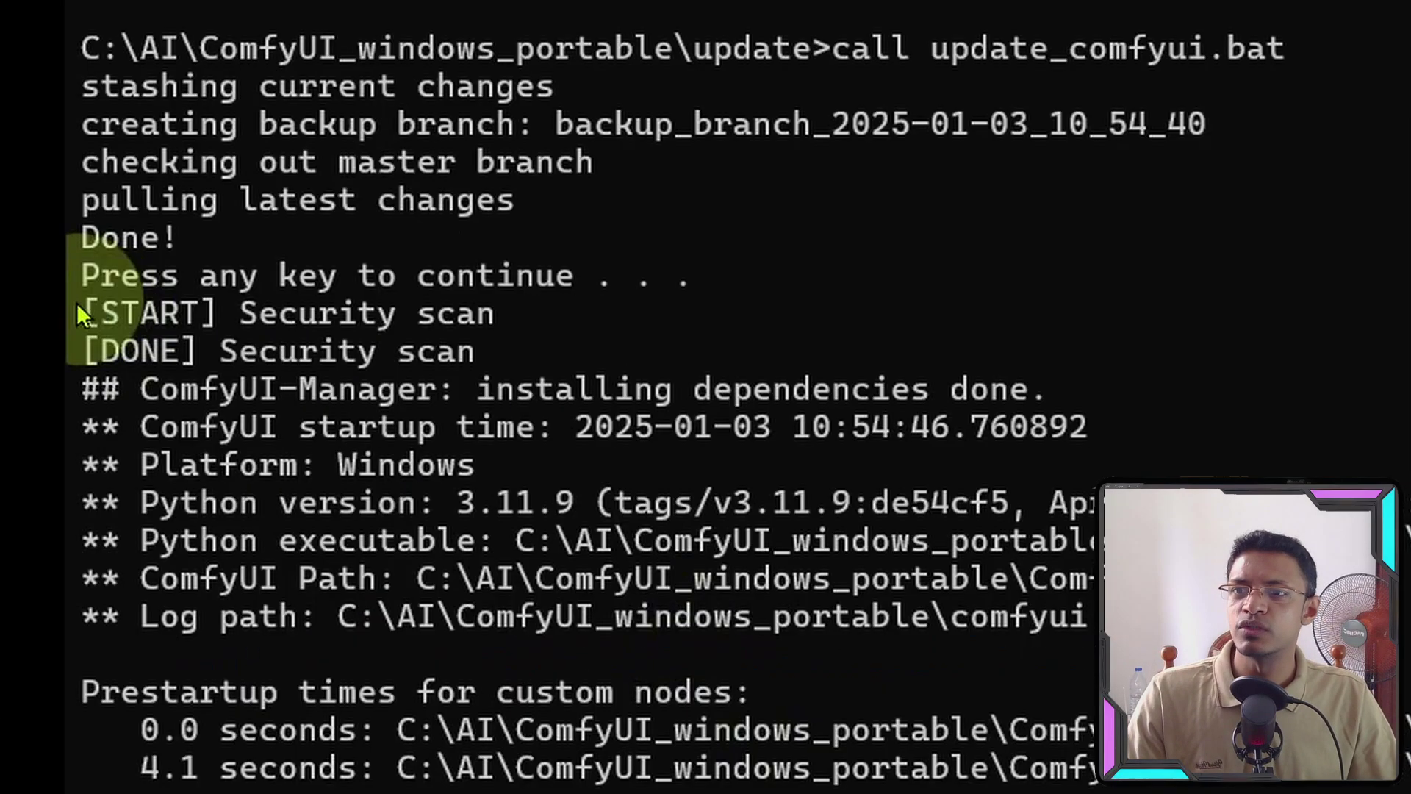
left_click_drag(8, 184, 192, 183)
left_click_drag(492, 311, 506, 361)
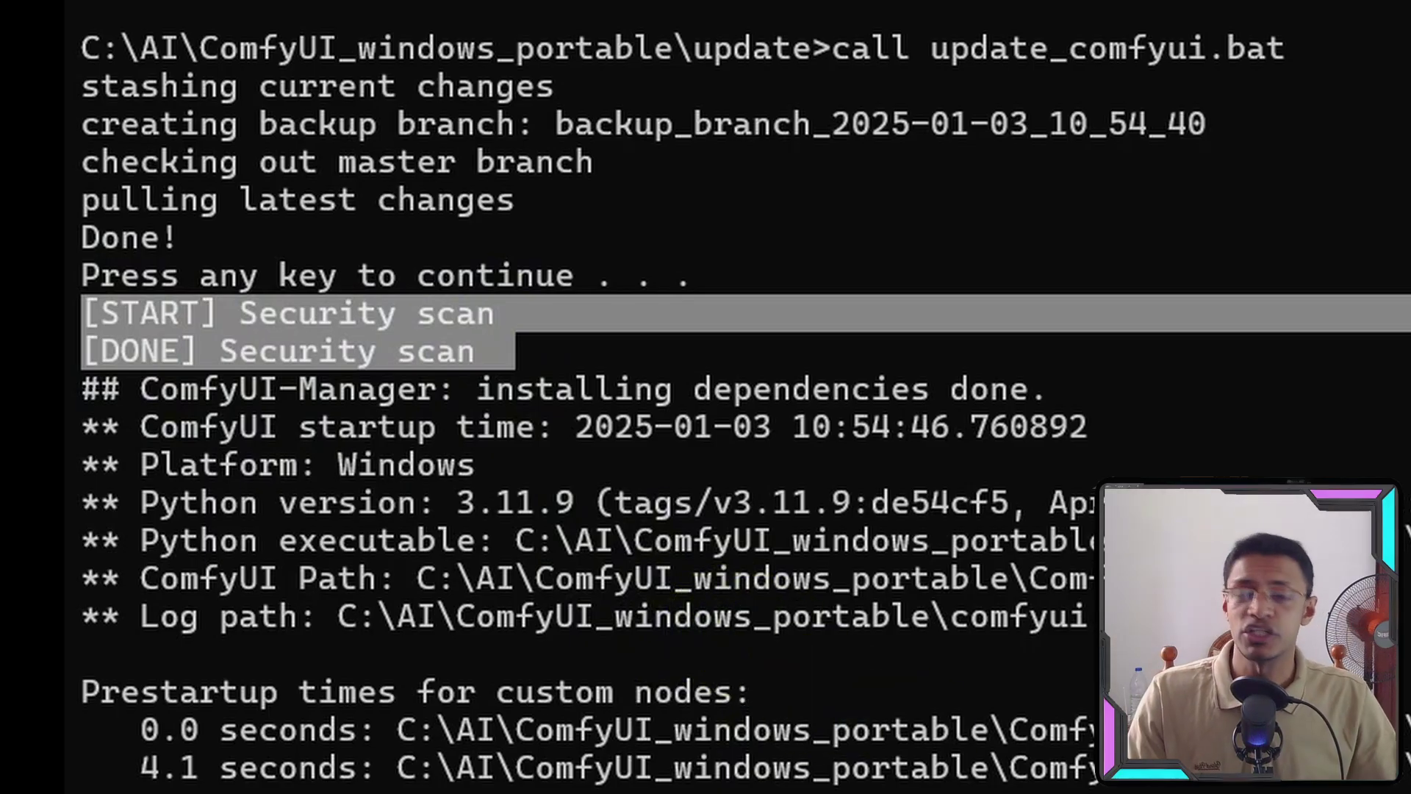
left_click(670, 460)
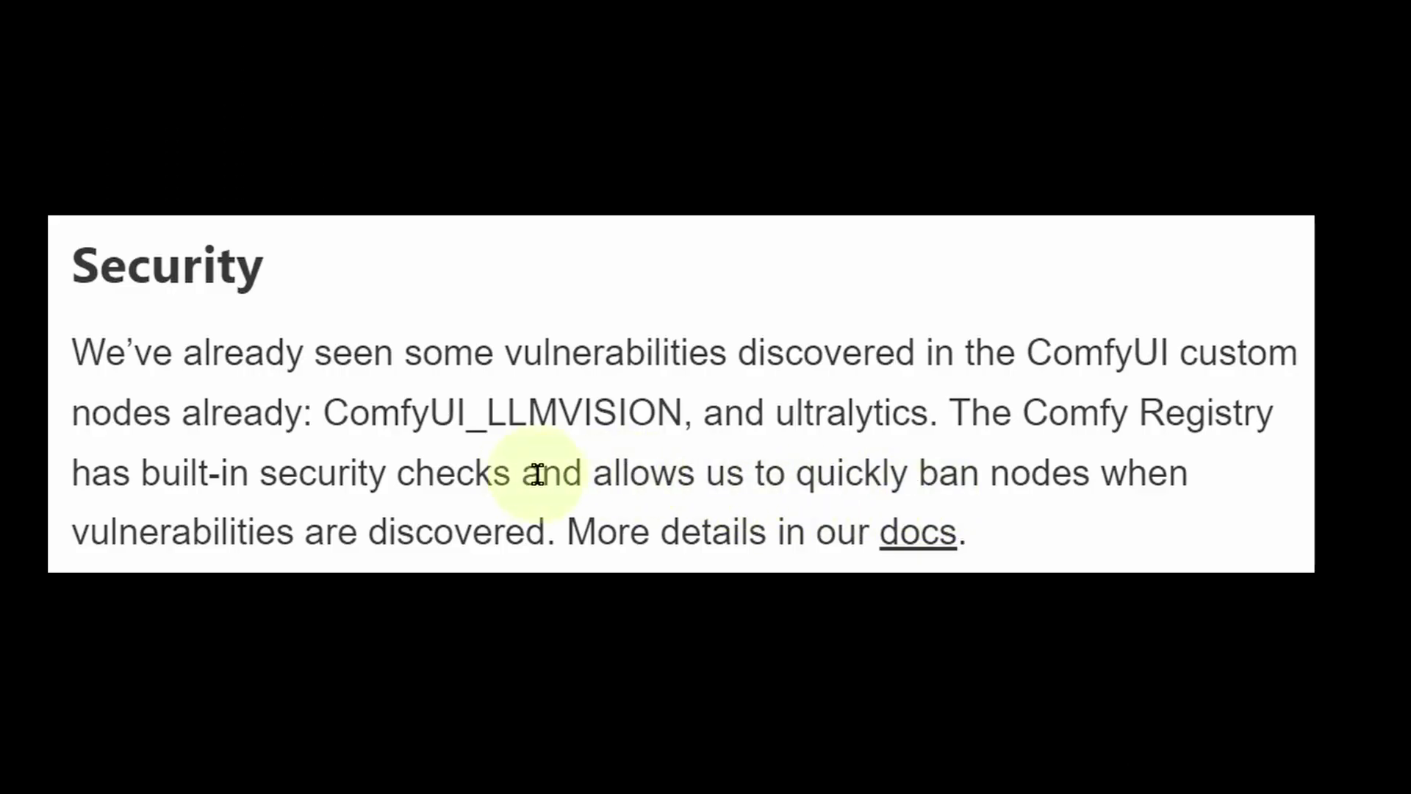
Highlight the Security note's sentences on quickly banning nodes once vulnerabilities are discovered
left_click_drag(540, 474, 1163, 491)
left_click_drag(90, 532, 551, 545)
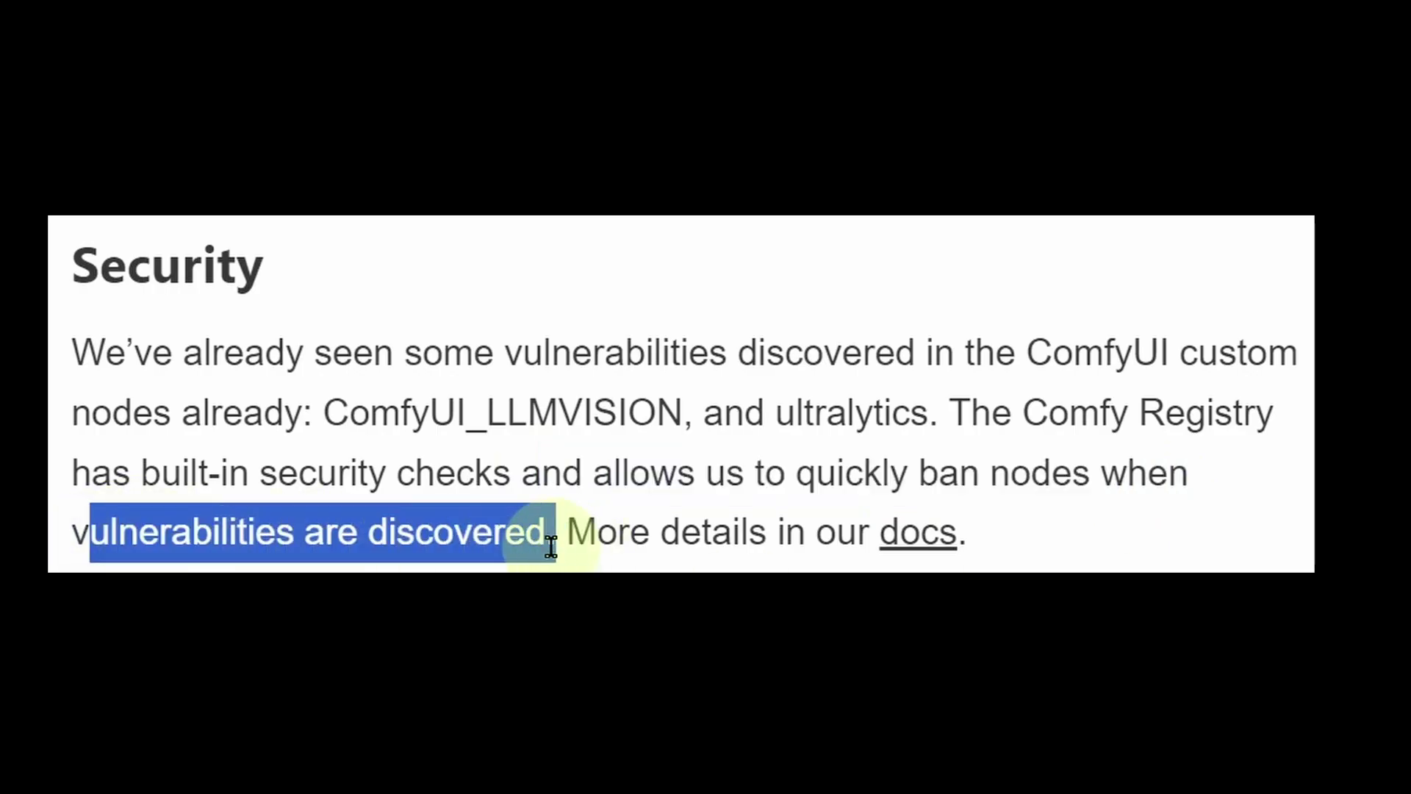